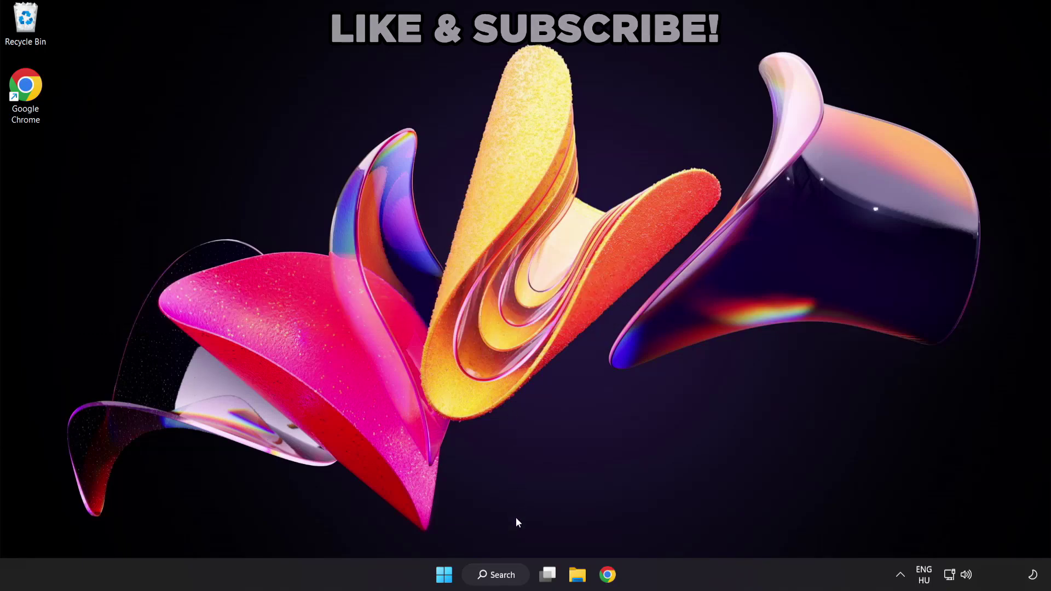
- Search Windows for 'device manager'
{"action": "left_click", "coordinate": [505, 580]}
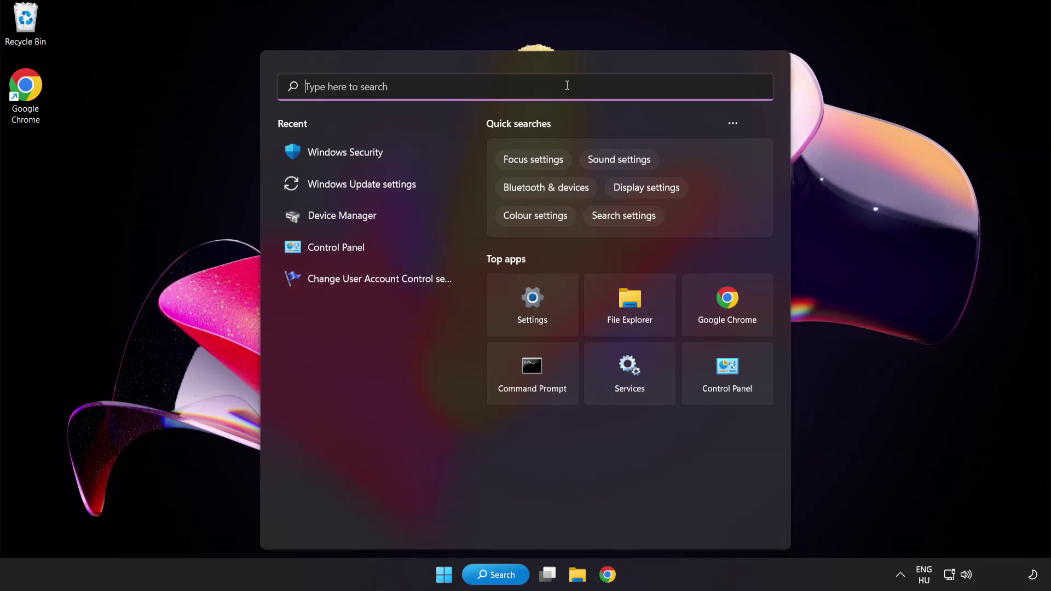
{"action": "type", "text": "device manag"}
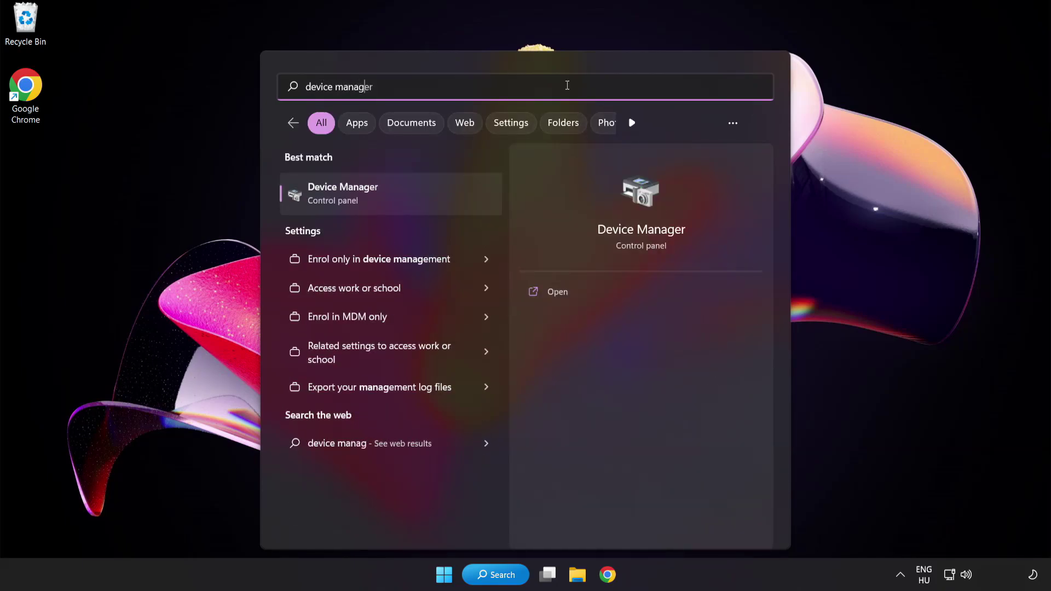
{"action": "type", "text": "er"}
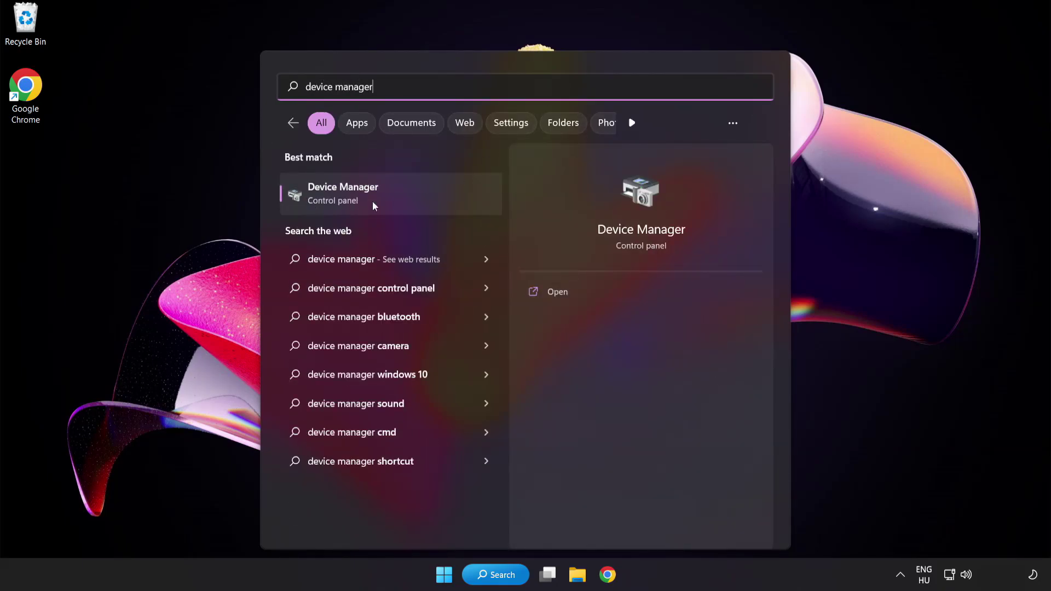
- Open Device Manager and select the VMware SVGA 3D adapter under Display adapters
{"action": "left_click", "coordinate": [419, 196]}
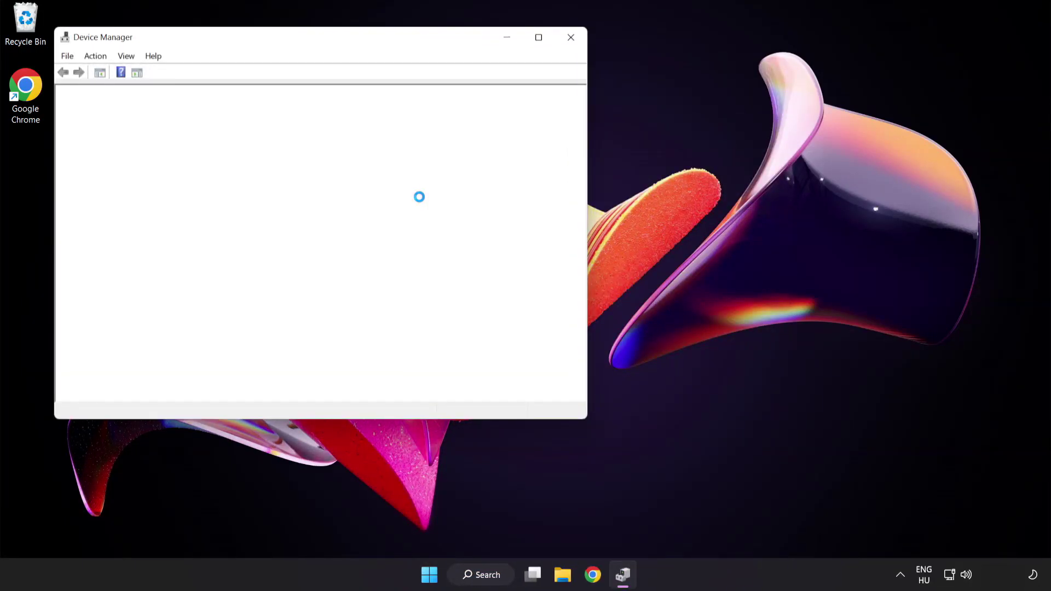
{"action": "left_click_drag", "start_coordinate": [338, 39], "coordinate": [515, 109]}
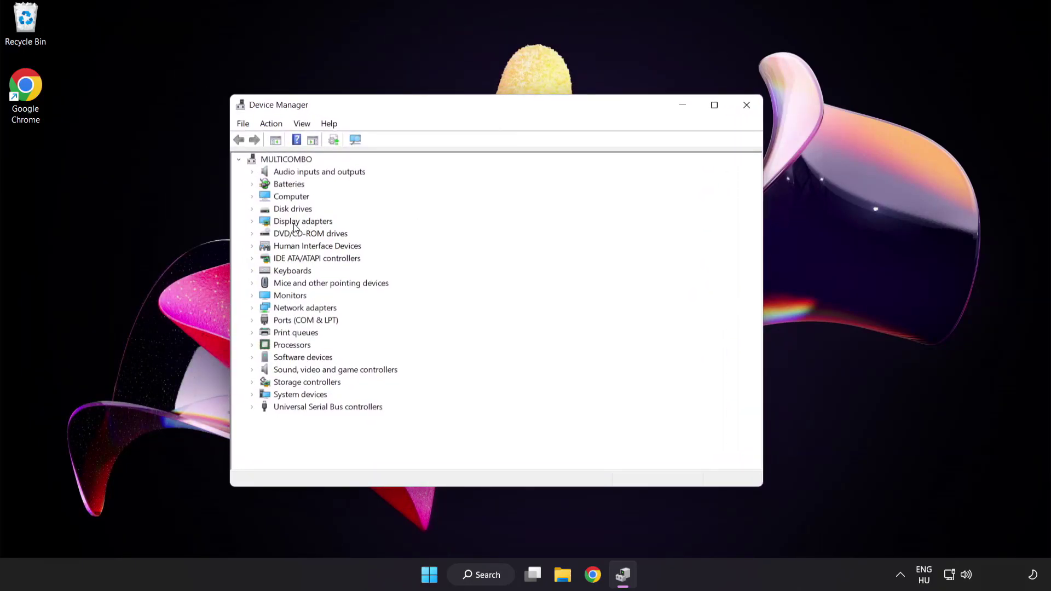
{"action": "left_click", "coordinate": [324, 226]}
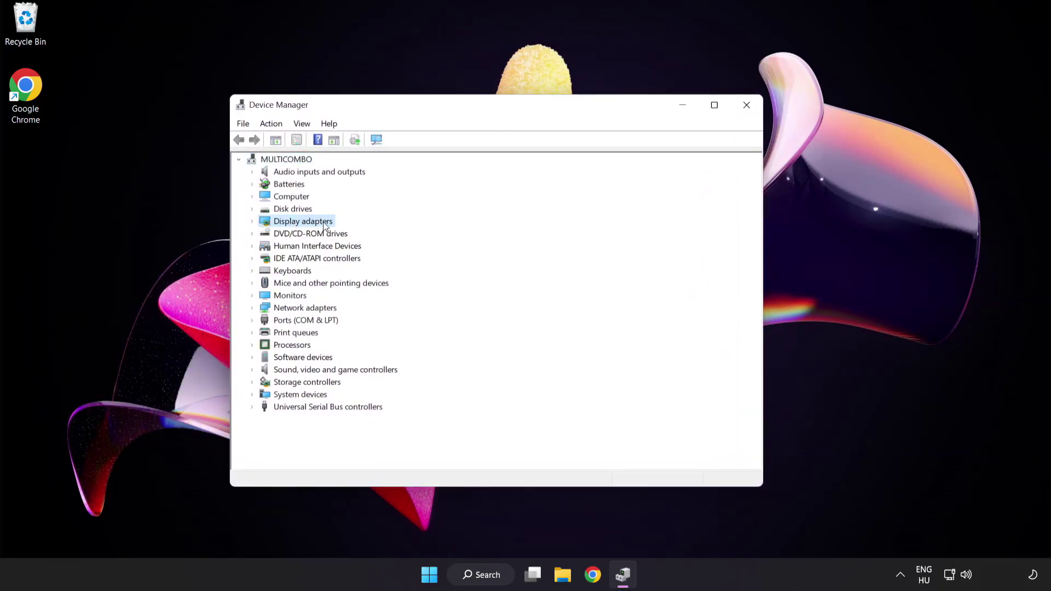
{"action": "left_click", "coordinate": [252, 223]}
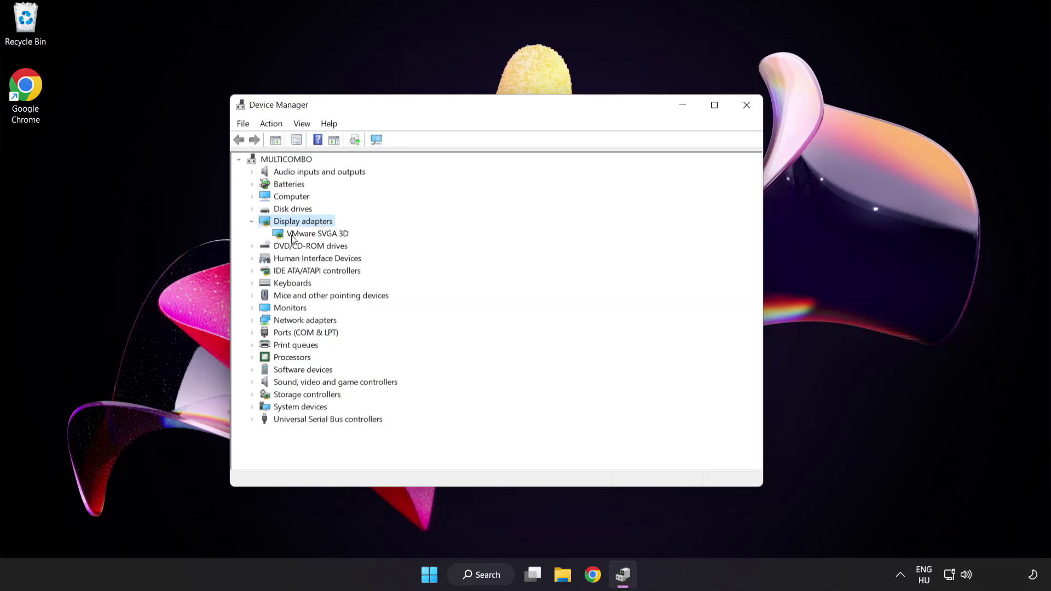
{"action": "left_click", "coordinate": [278, 236]}
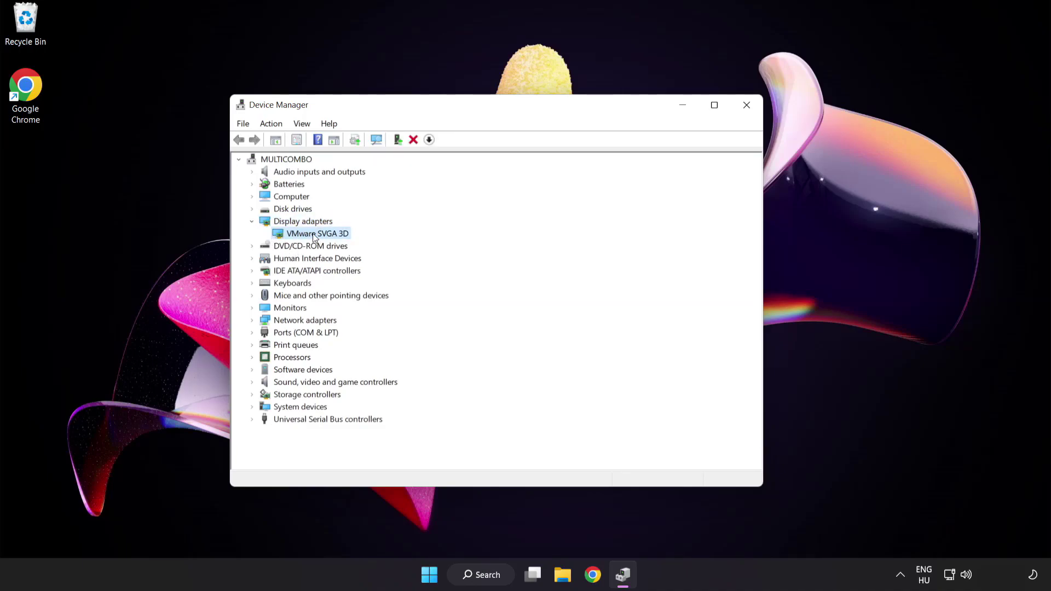
- Search automatically for a VMware SVGA 3D driver, confirming the best one is installed
{"action": "right_click", "coordinate": [309, 233]}
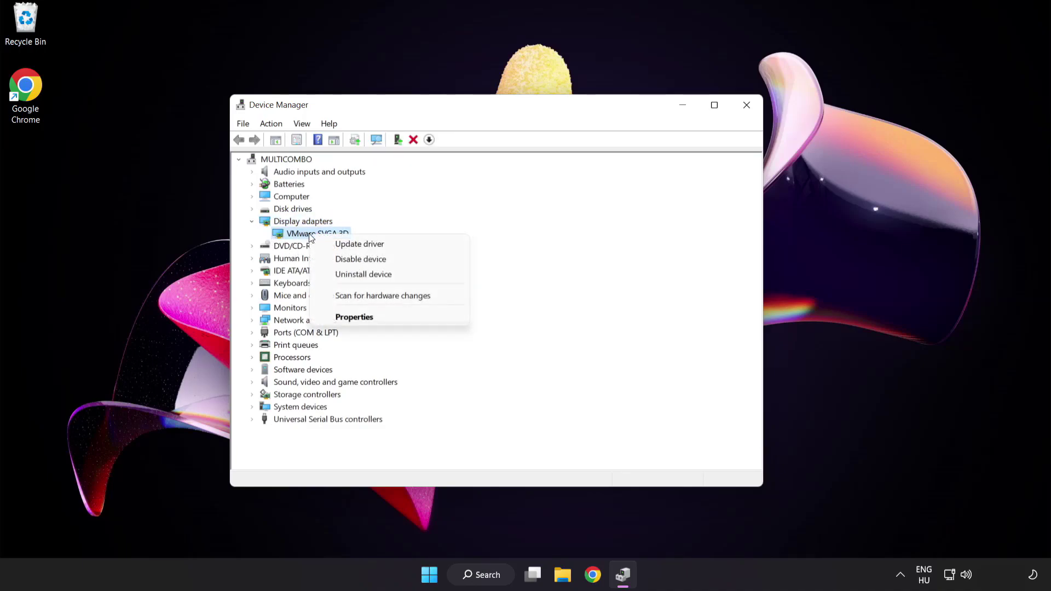
{"action": "left_click", "coordinate": [409, 245]}
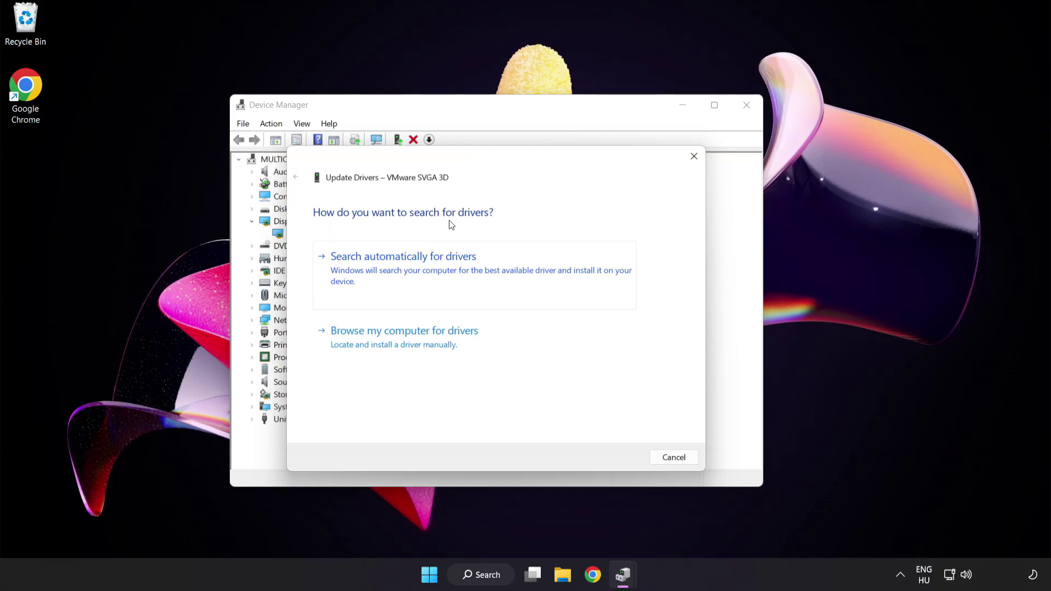
{"action": "left_click", "coordinate": [459, 270]}
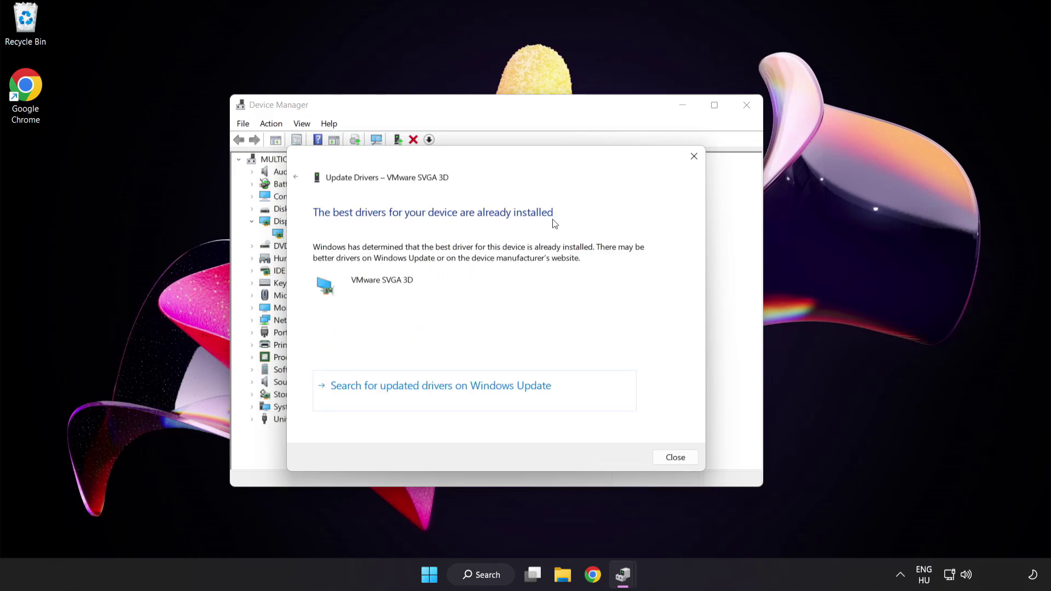
{"action": "left_click", "coordinate": [673, 460]}
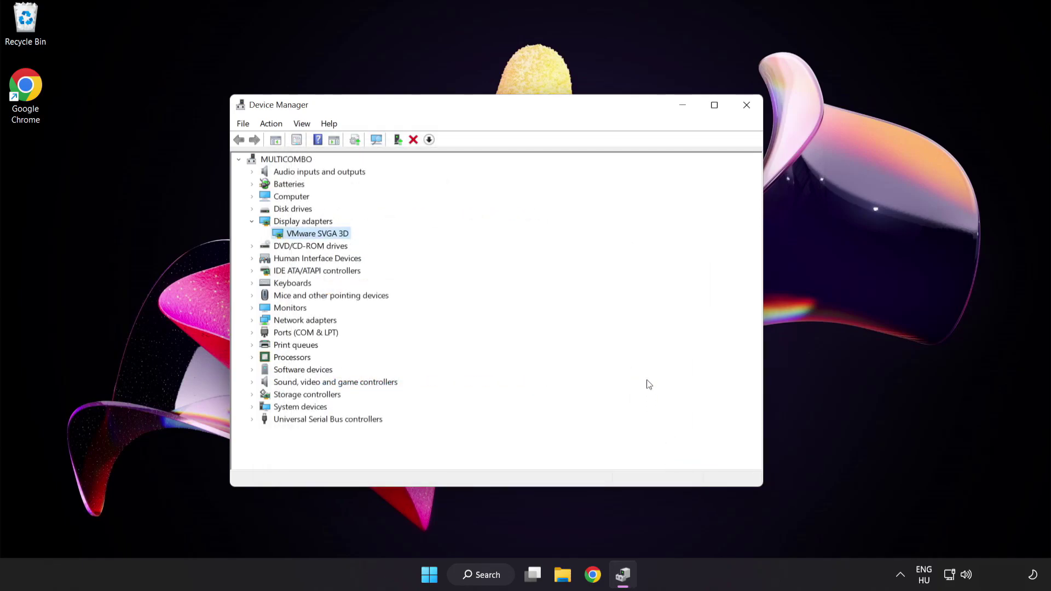
- Close Device Manager and run a Windows Update check, confirming the PC is up to date
{"action": "left_click", "coordinate": [746, 105]}
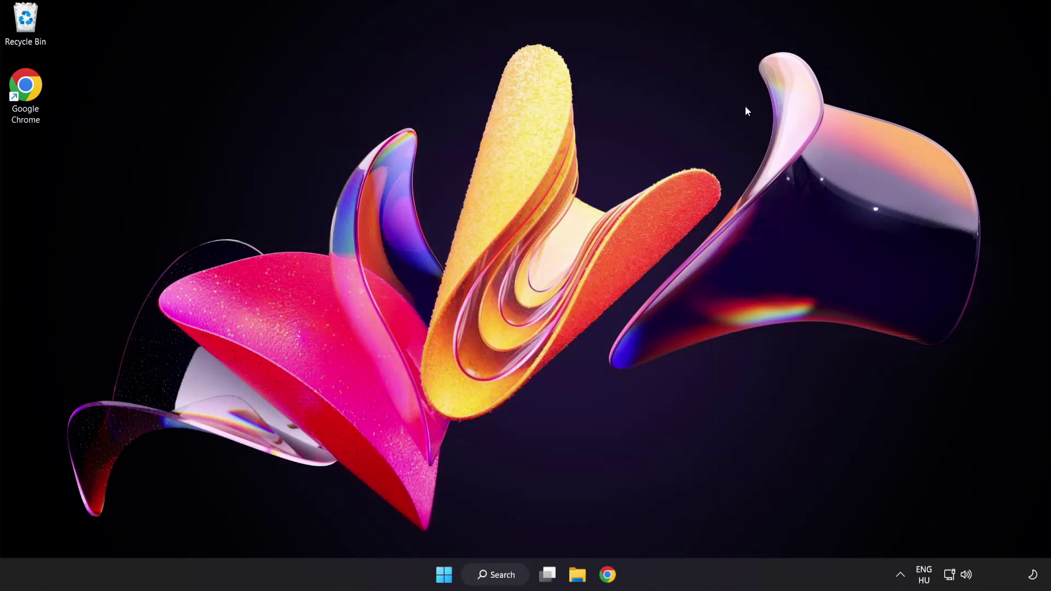
{"action": "left_click", "coordinate": [506, 574]}
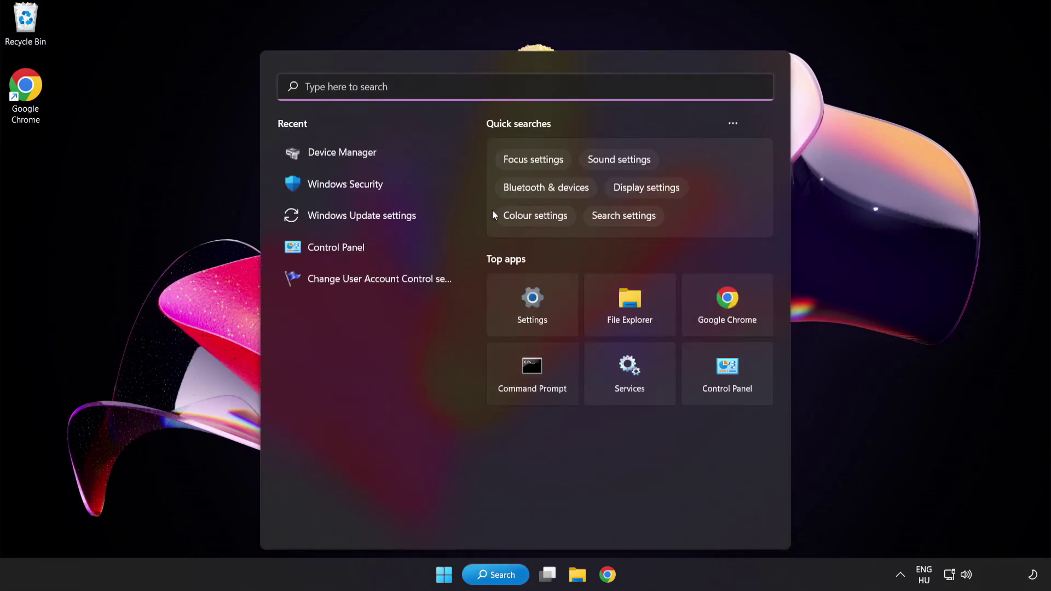
{"action": "type", "text": "update"}
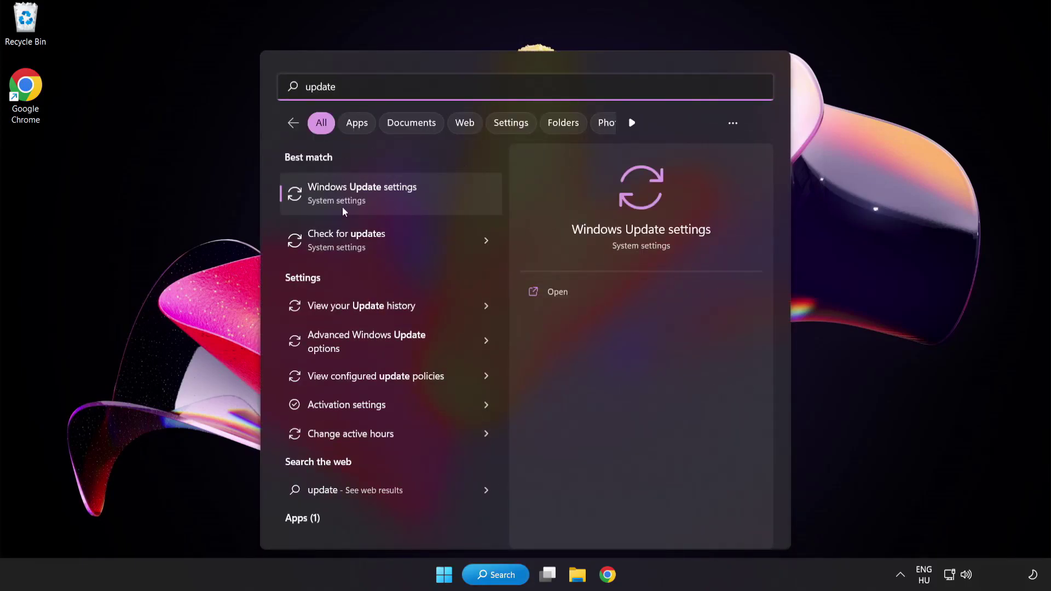
{"action": "left_click", "coordinate": [402, 200]}
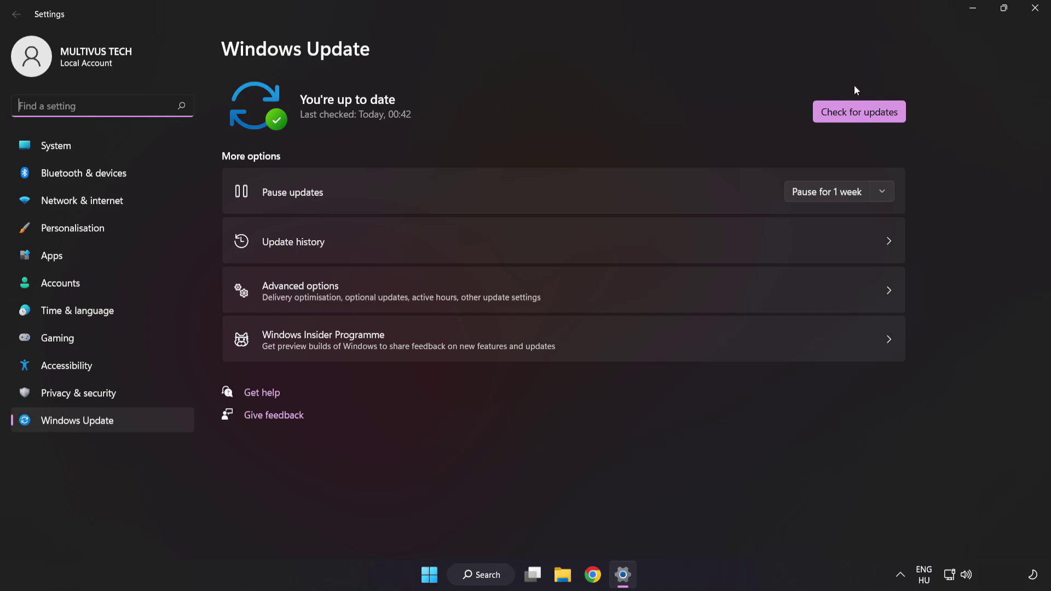
{"action": "left_click", "coordinate": [857, 117]}
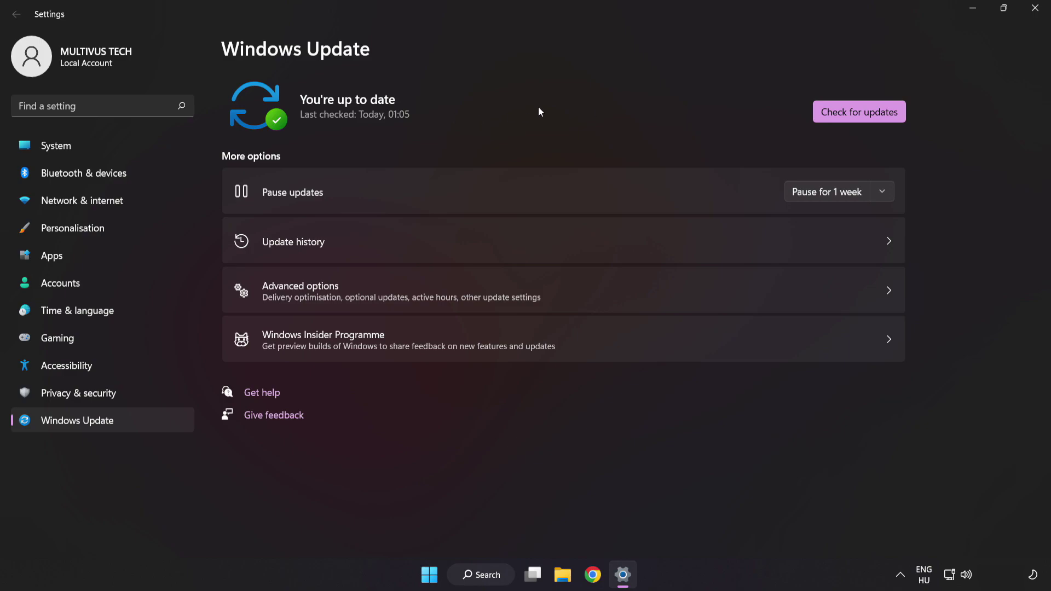
{"action": "left_click", "coordinate": [1034, 16]}
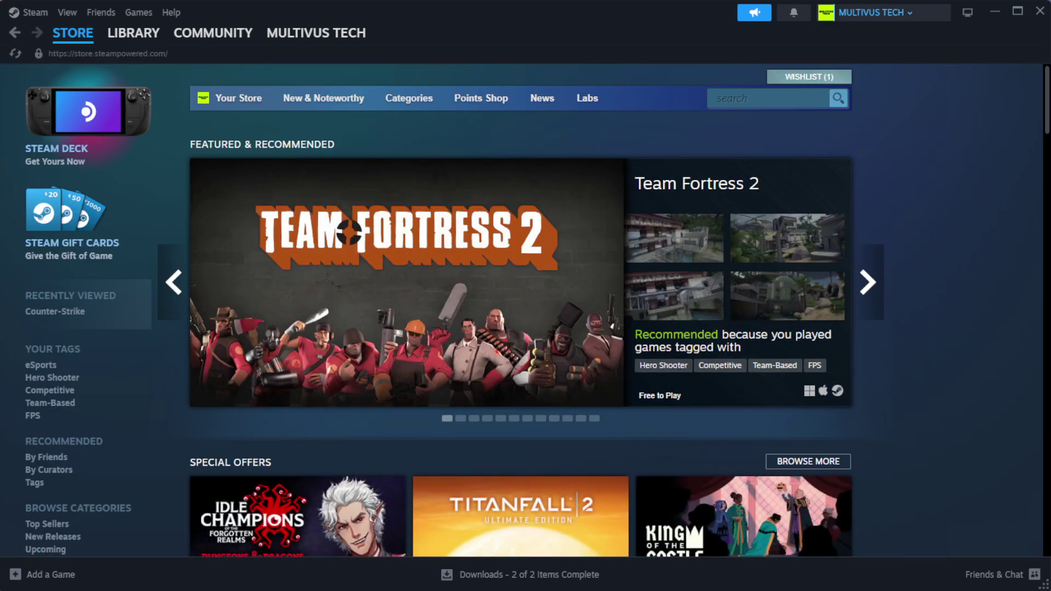
- Open Properties for YOUR NOT WORKING GAME from the Steam Library home
{"action": "mouse_move", "coordinate": [145, 38]}
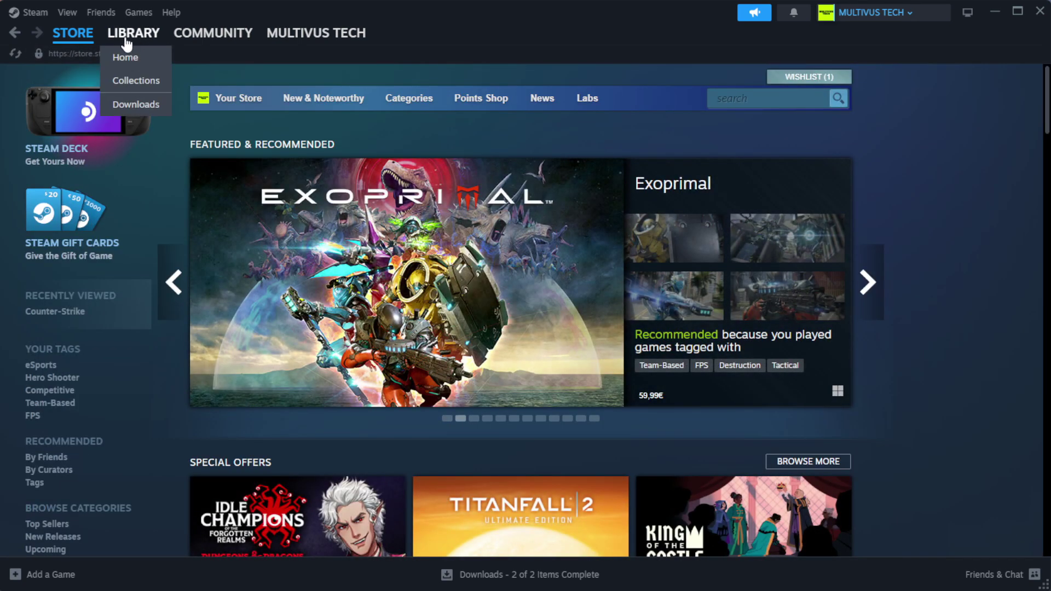
{"action": "left_click", "coordinate": [151, 60]}
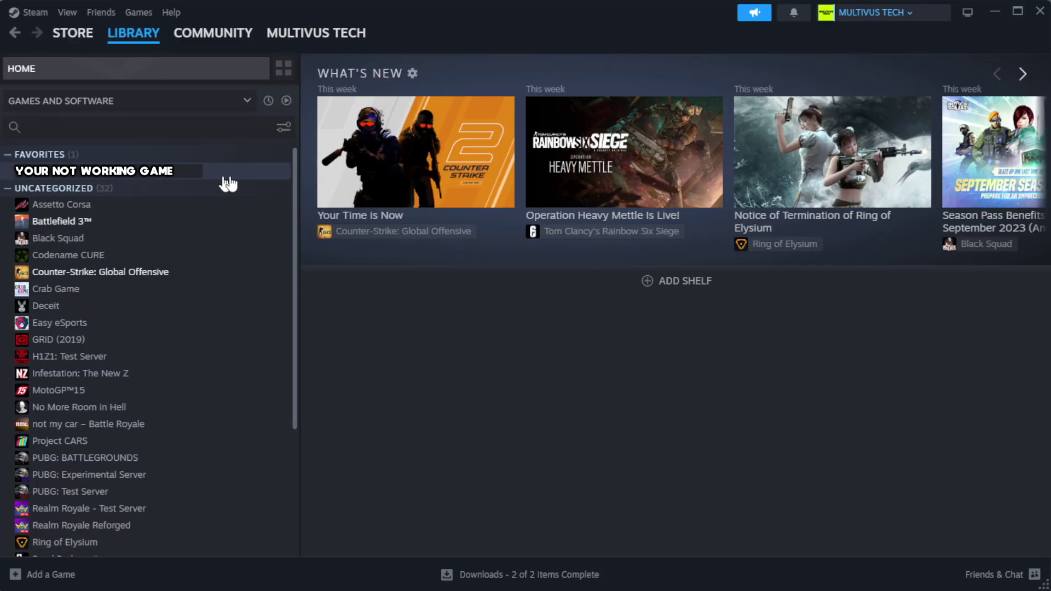
{"action": "right_click", "coordinate": [259, 179]}
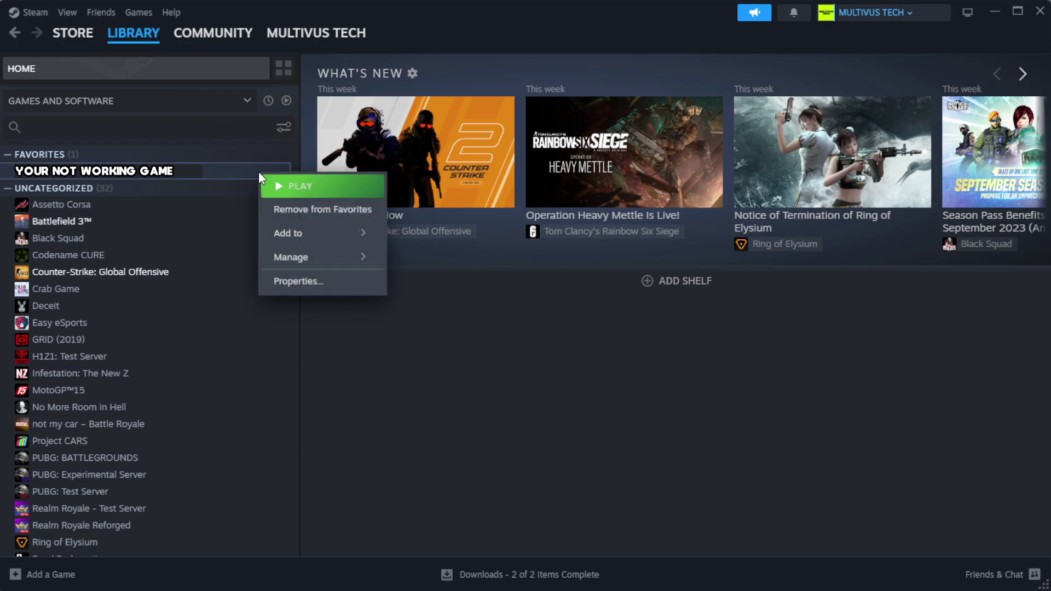
{"action": "left_click", "coordinate": [332, 284]}
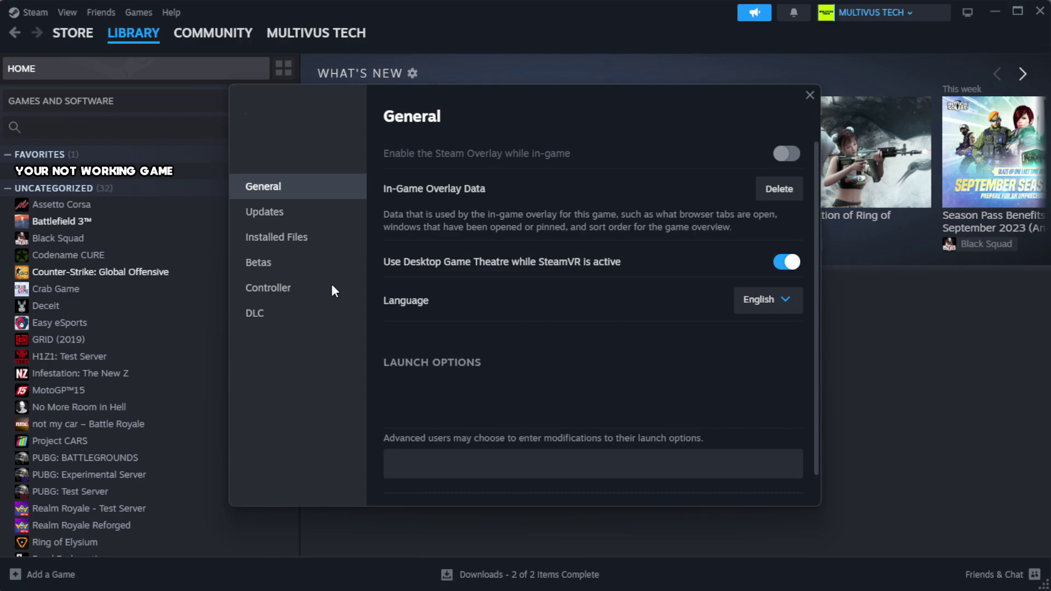
- Verify integrity of the game's files on Installed Files, validating all 1039 files
{"action": "left_click", "coordinate": [346, 249]}
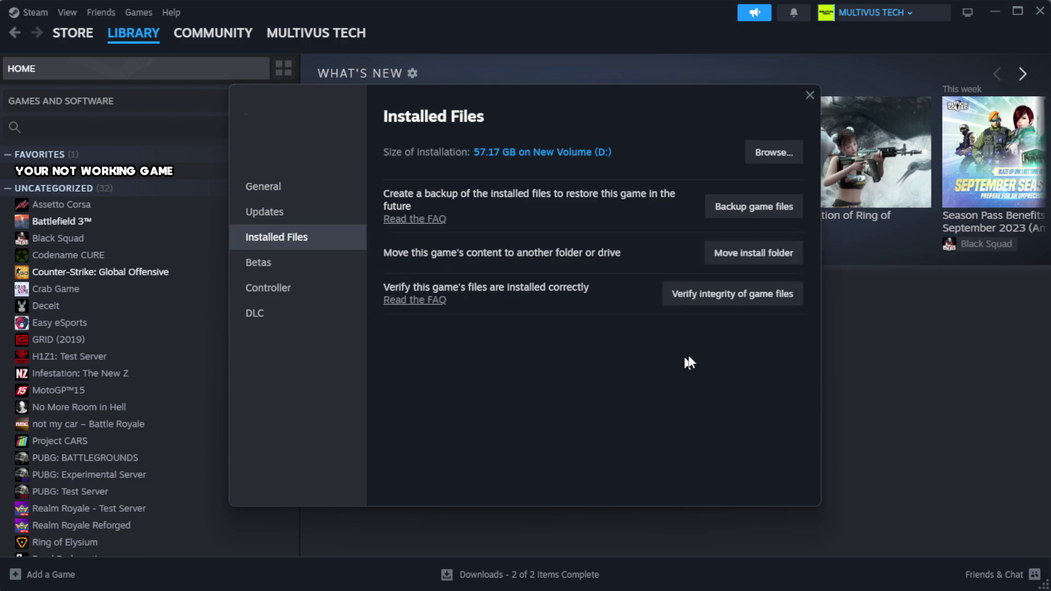
{"action": "left_click", "coordinate": [739, 304]}
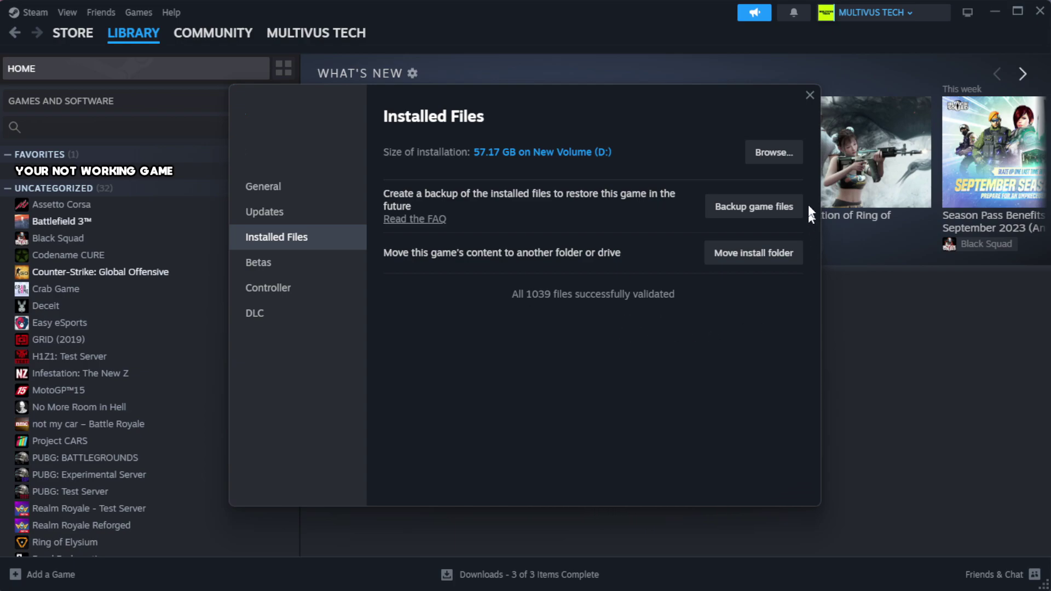
- Open the game's install folder and select the YOUR NOT WORKING GAME shortcut
{"action": "left_click", "coordinate": [772, 159]}
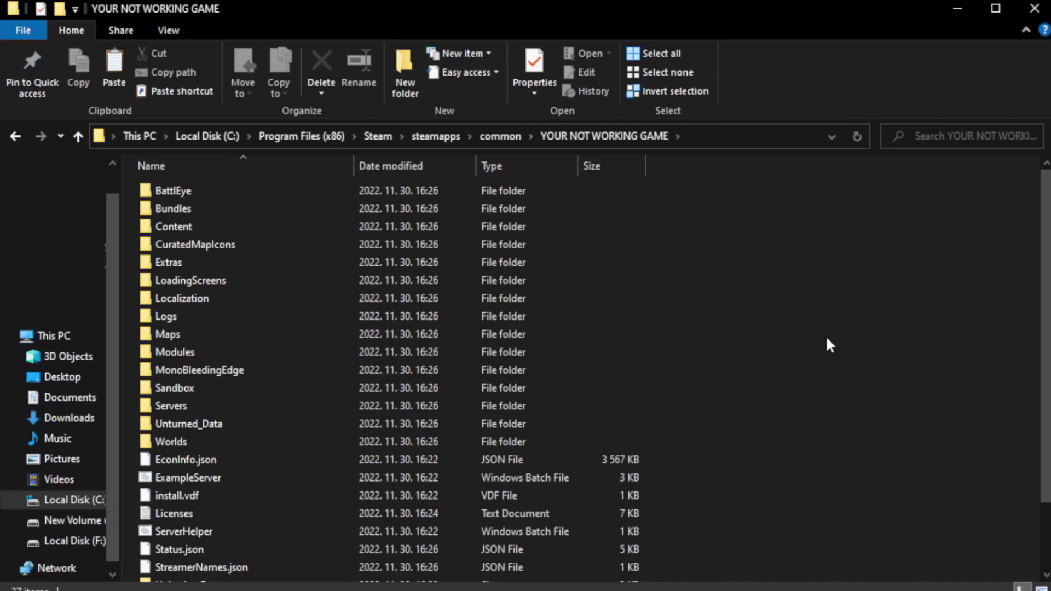
{"action": "left_click_drag", "start_coordinate": [1046, 323], "coordinate": [1049, 386]}
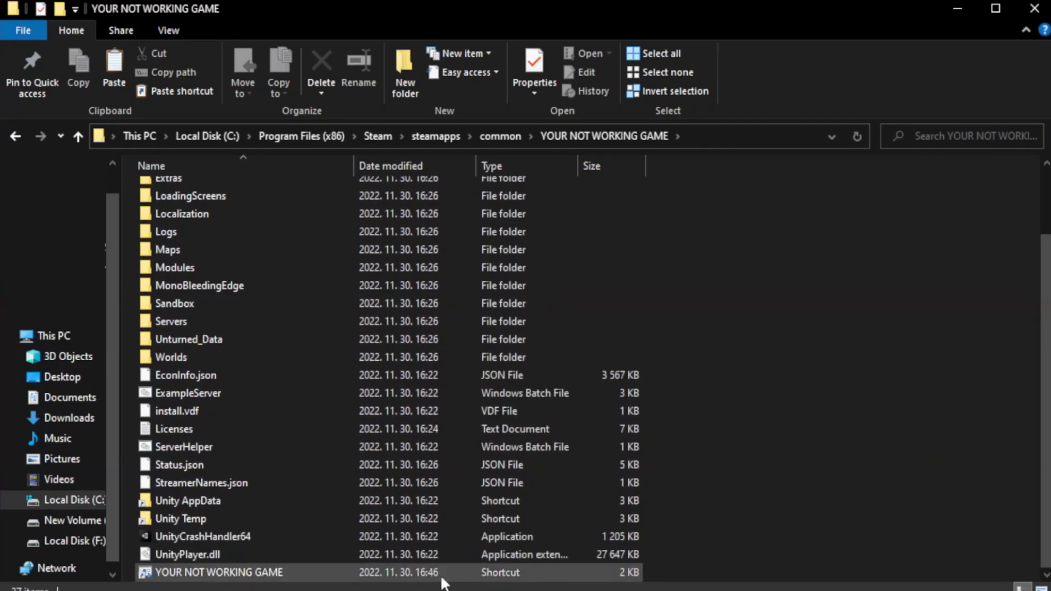
{"action": "left_click", "coordinate": [416, 575]}
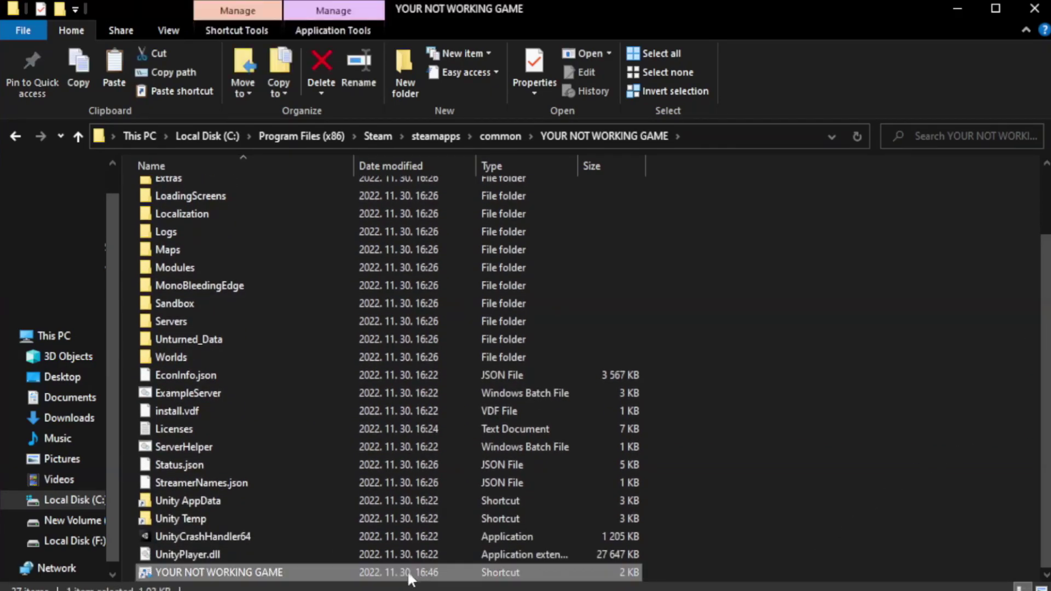
{"action": "right_click", "coordinate": [352, 574]}
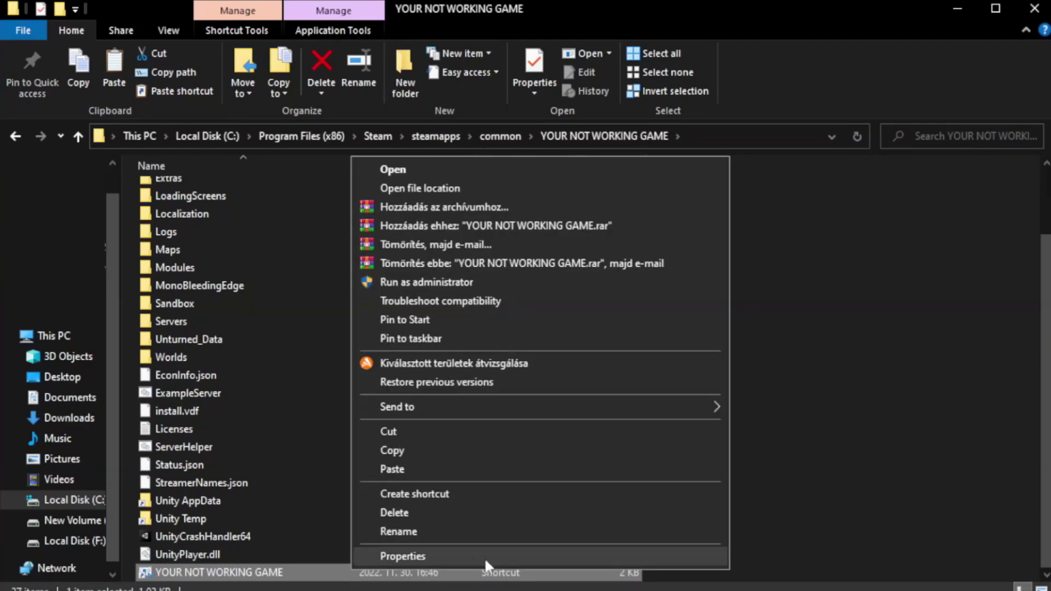
- Set the shortcut to Windows 8 compatibility, fullscreen optimizations disabled, run as administrator
{"action": "left_click", "coordinate": [535, 556]}
{"action": "left_click_drag", "start_coordinate": [529, 292], "coordinate": [528, 107]}
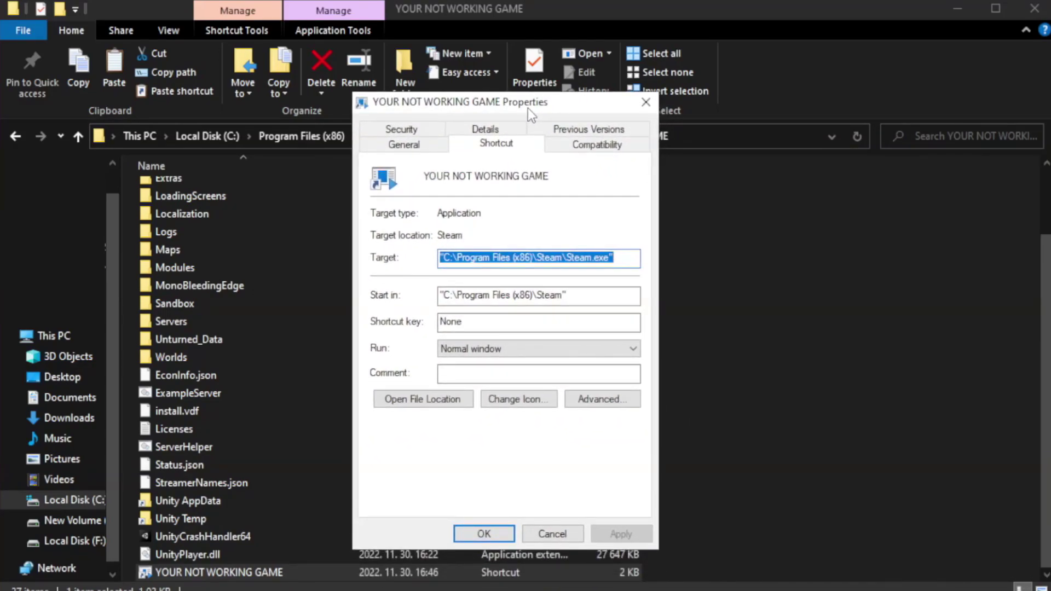
{"action": "left_click", "coordinate": [589, 146]}
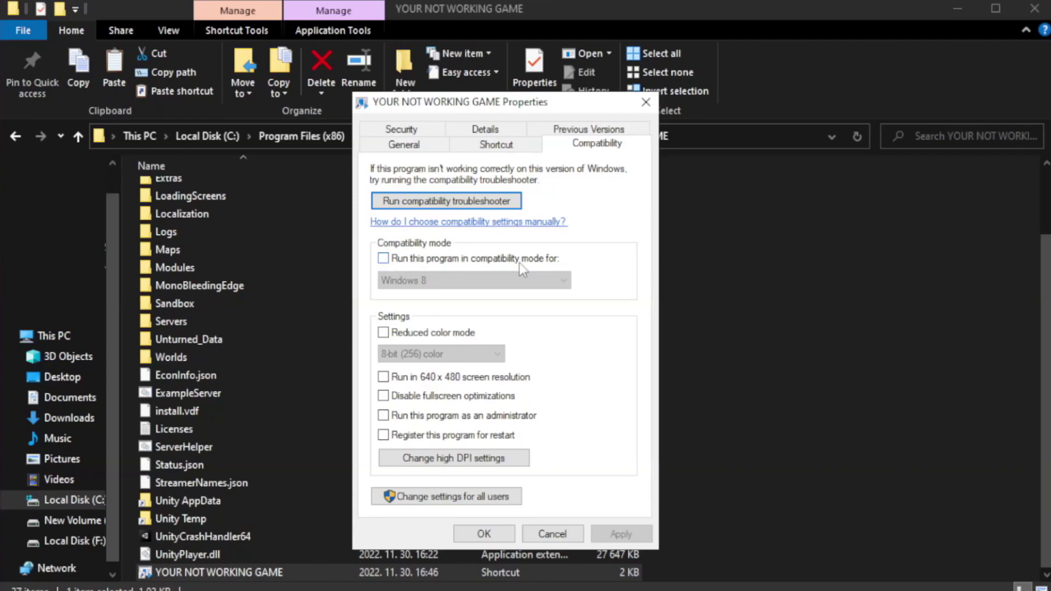
{"action": "left_click", "coordinate": [416, 258]}
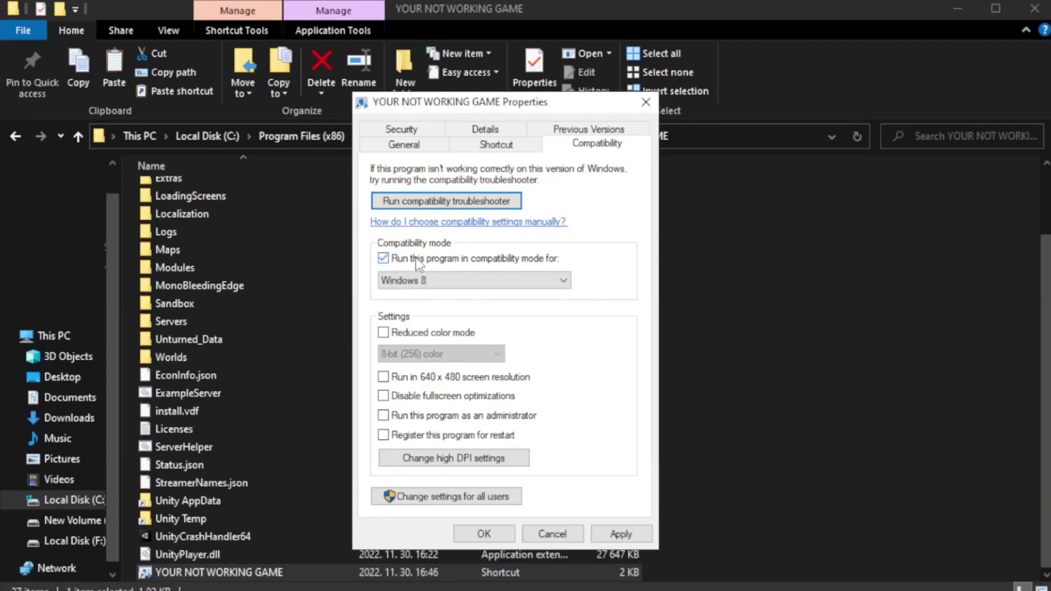
{"action": "left_click", "coordinate": [474, 281]}
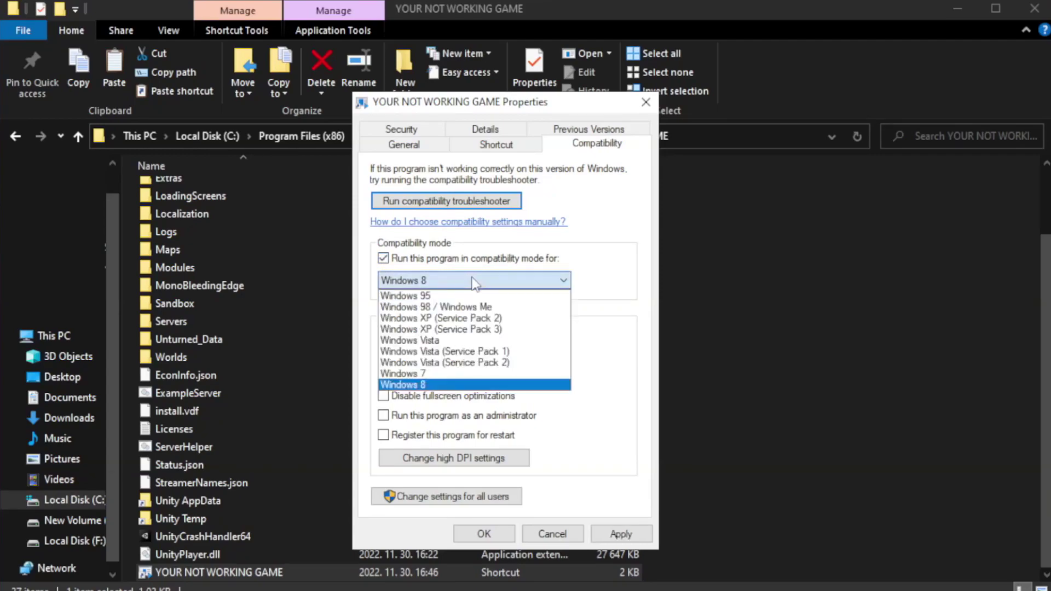
{"action": "left_click", "coordinate": [446, 386]}
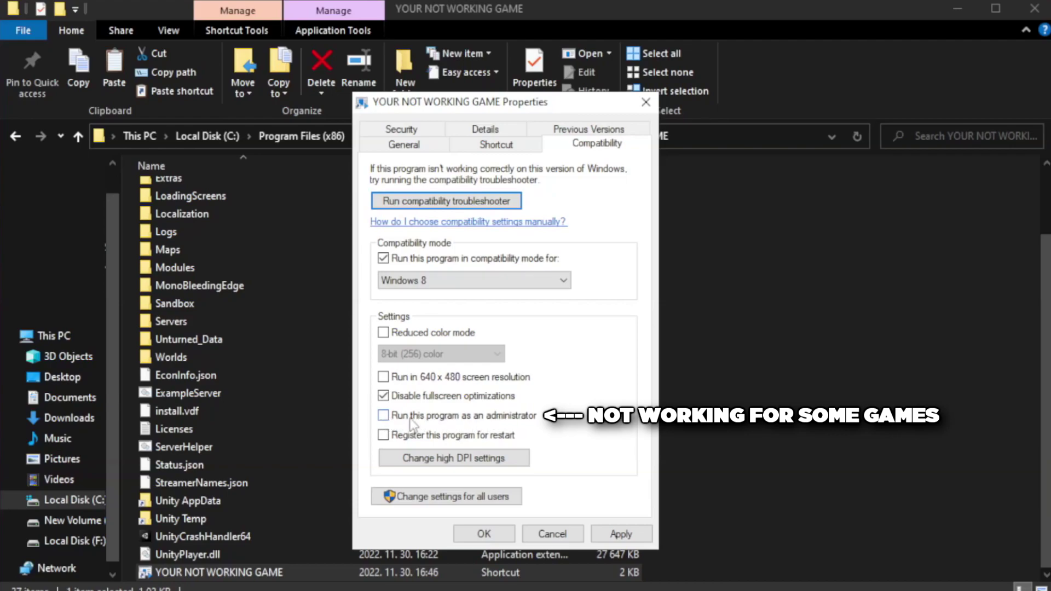
{"action": "left_click", "coordinate": [412, 425]}
{"action": "left_click", "coordinate": [621, 536]}
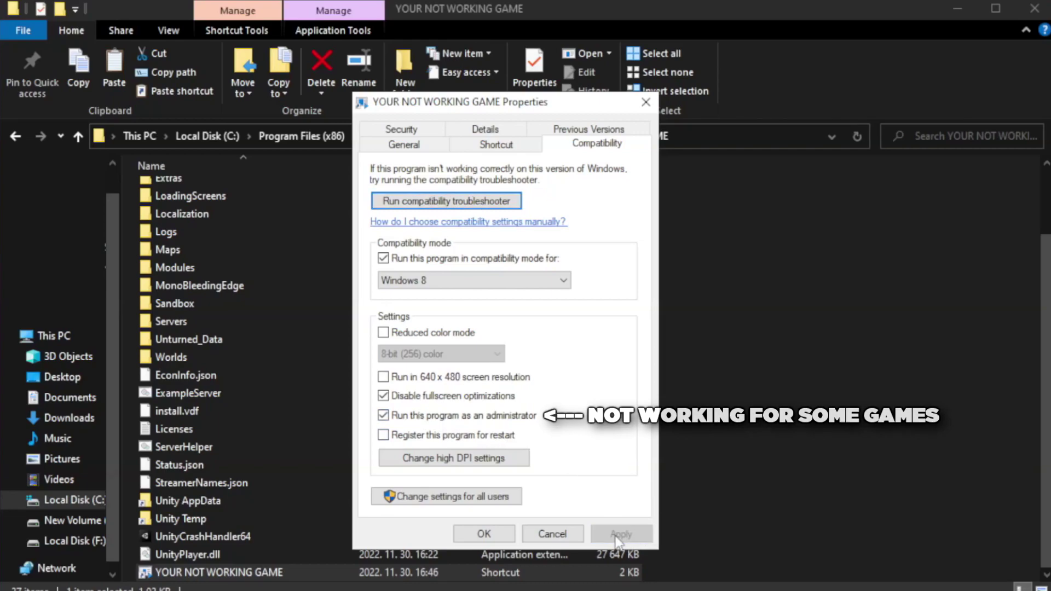
{"action": "left_click", "coordinate": [483, 534]}
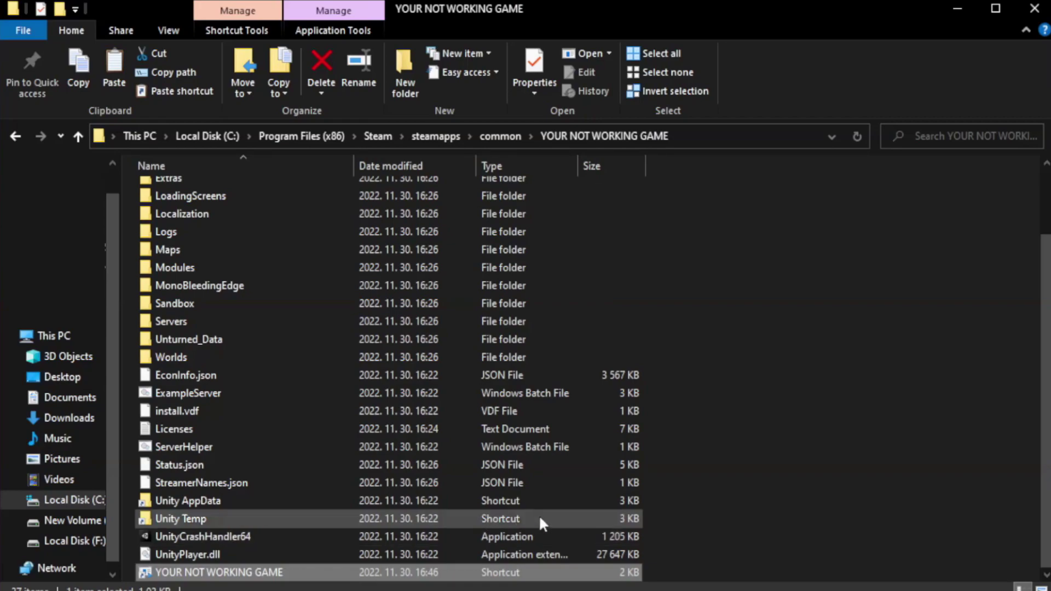
- Close the game folder and open Task Manager's Startup apps list
{"action": "left_click", "coordinate": [1034, 11]}
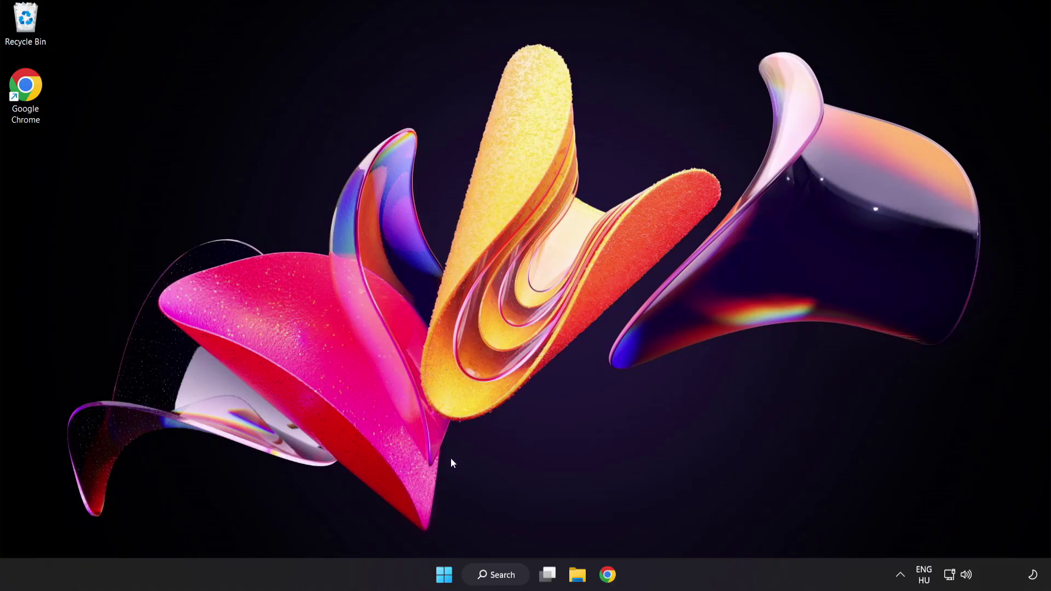
{"action": "right_click", "coordinate": [448, 578]}
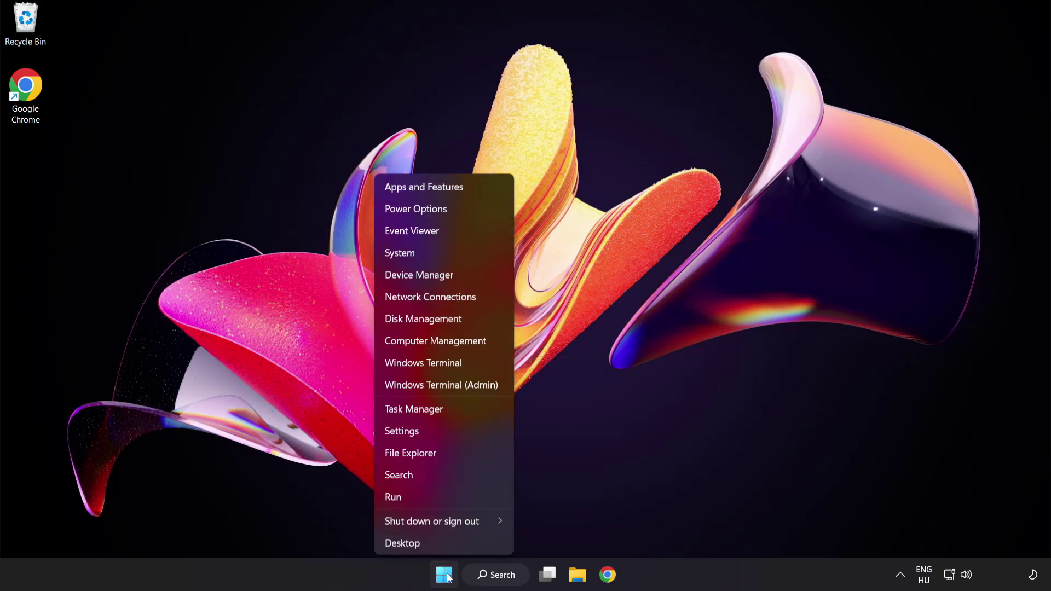
{"action": "left_click", "coordinate": [454, 411]}
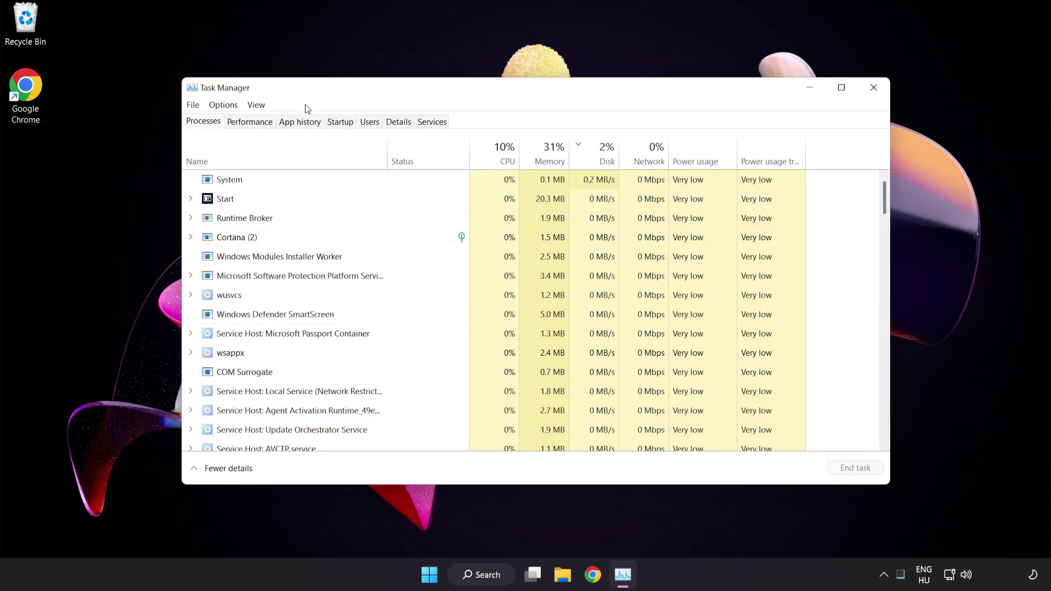
{"action": "left_click", "coordinate": [348, 125]}
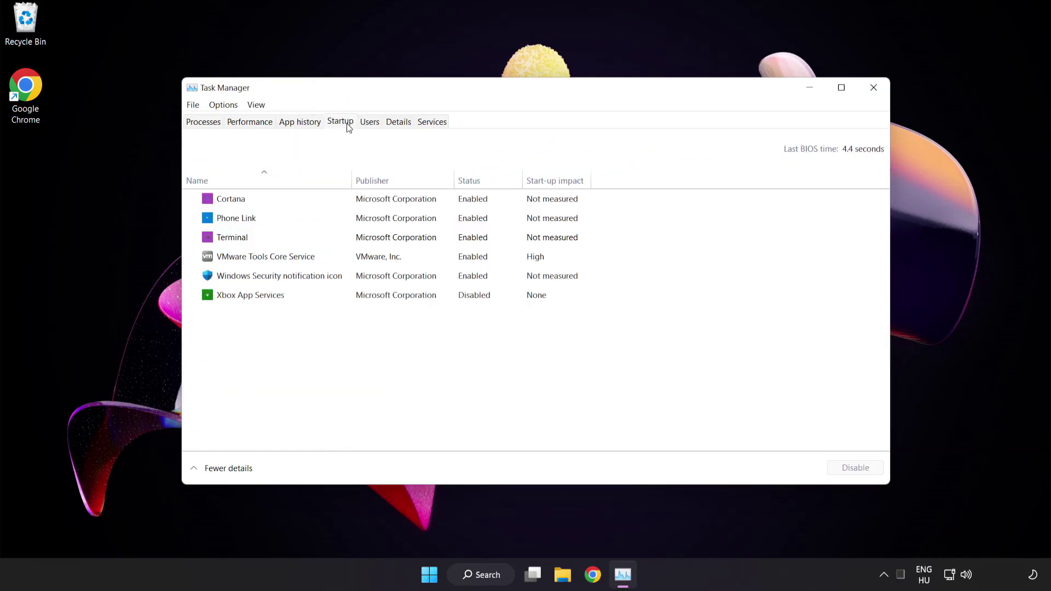
- Disable Cortana, Phone Link, Terminal and Windows Security notification icon at startup
{"action": "left_click", "coordinate": [347, 203]}
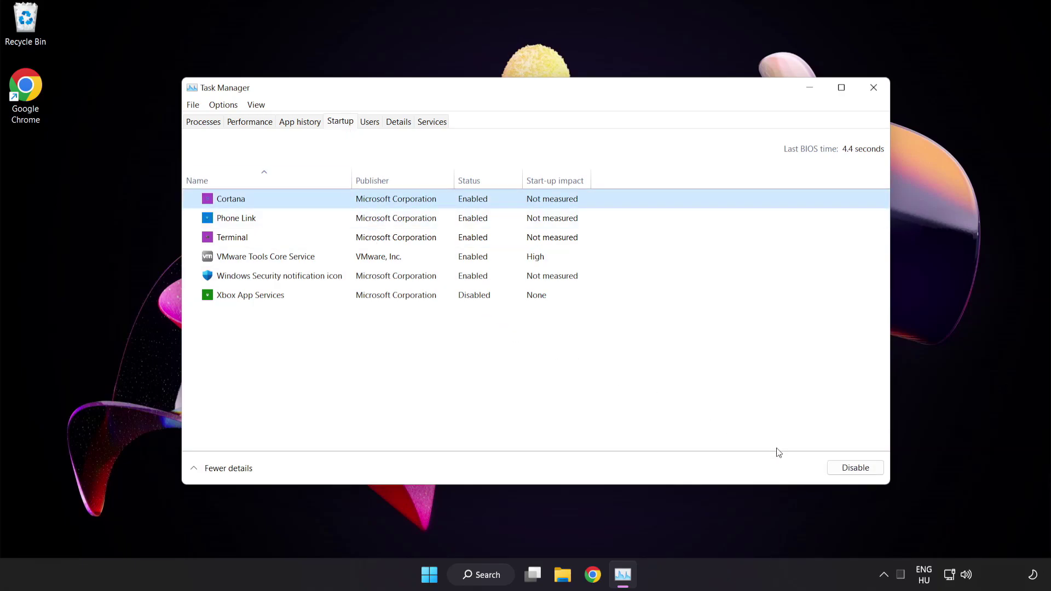
{"action": "left_click", "coordinate": [855, 468]}
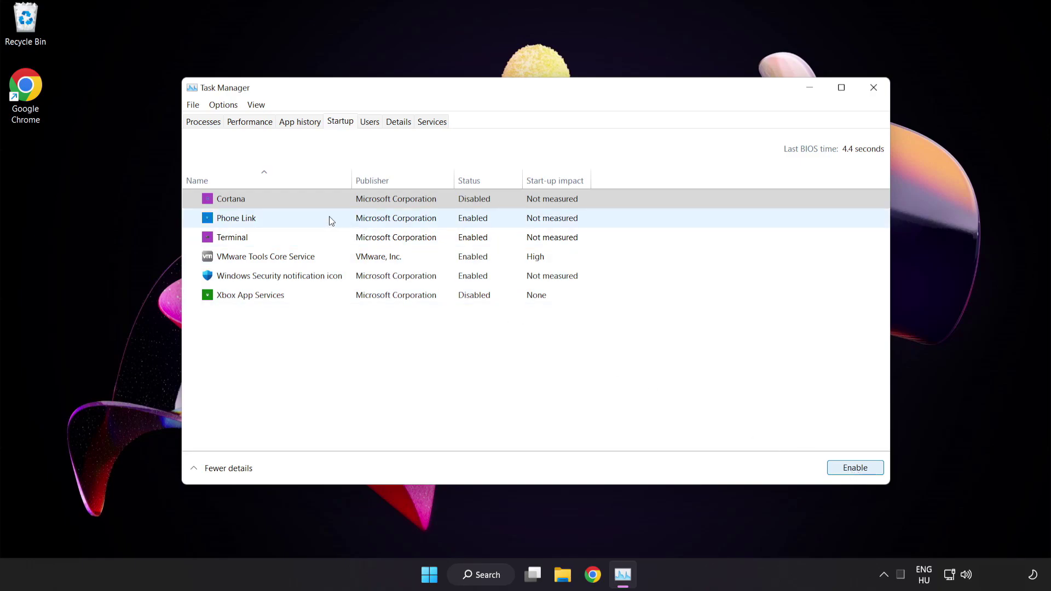
{"action": "left_click", "coordinate": [325, 219]}
{"action": "left_click", "coordinate": [852, 468]}
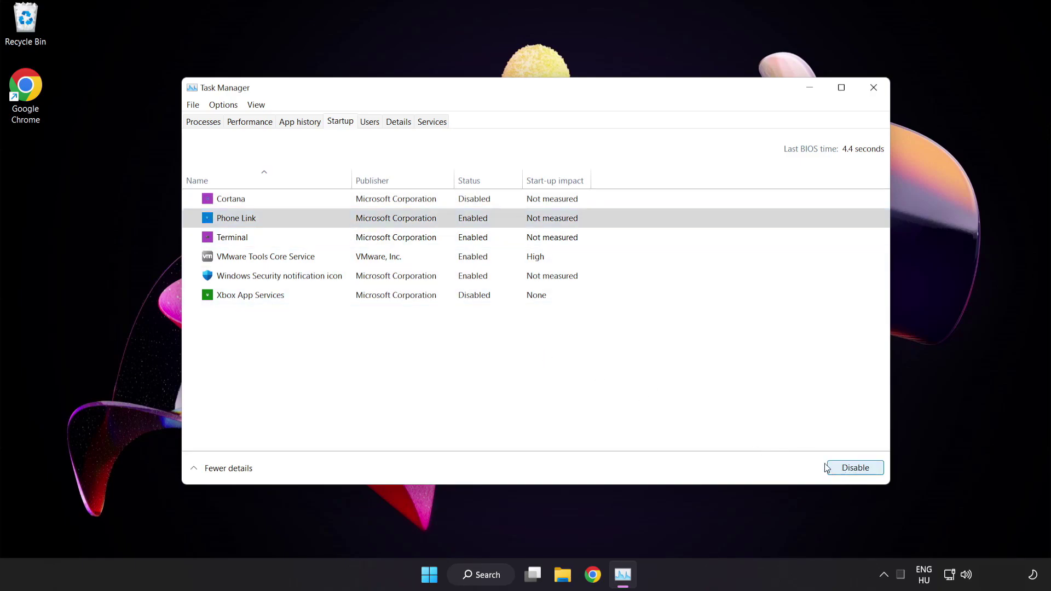
{"action": "left_click", "coordinate": [332, 238]}
{"action": "left_click", "coordinate": [851, 468]}
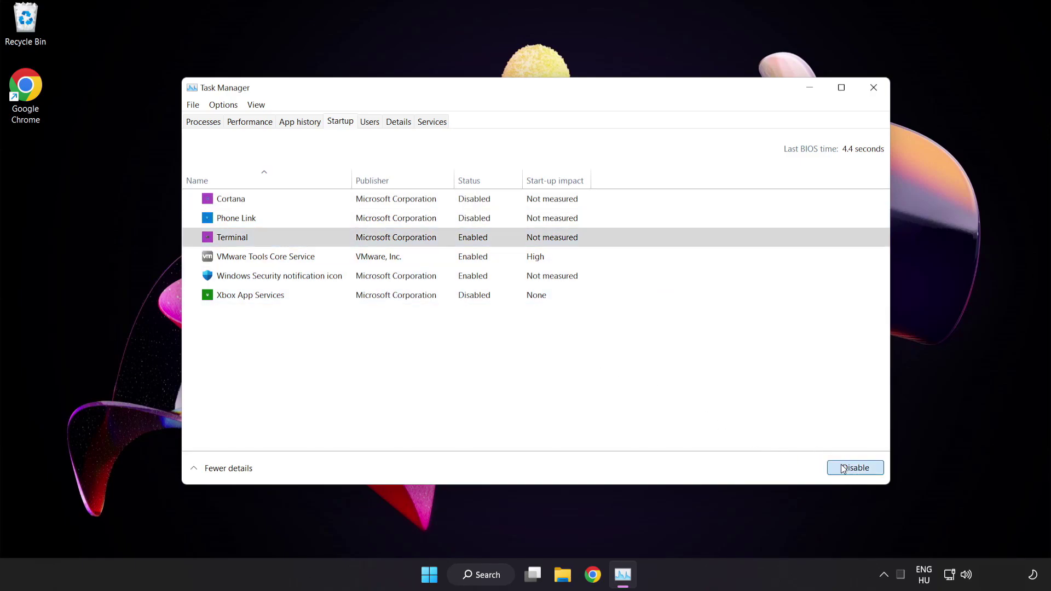
{"action": "left_click", "coordinate": [357, 278]}
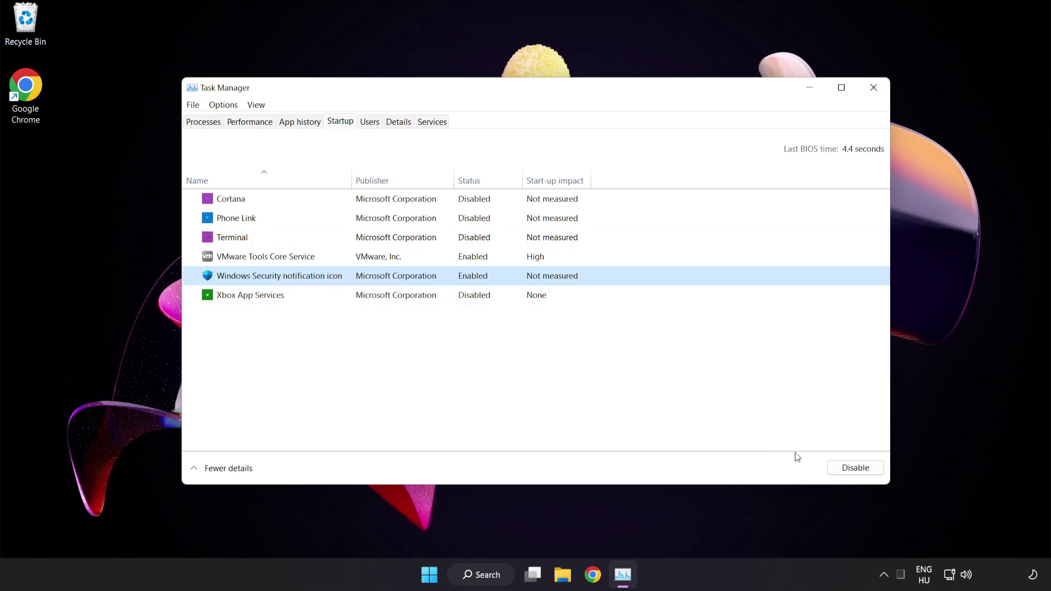
{"action": "left_click", "coordinate": [852, 469]}
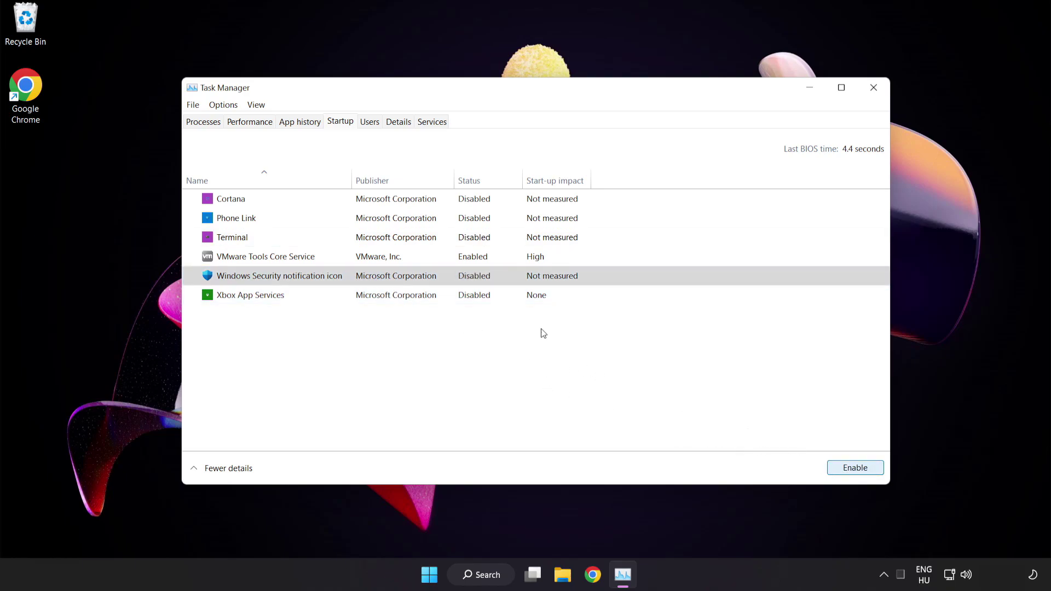
- Close Task Manager and launch Command Prompt as administrator
{"action": "left_click", "coordinate": [874, 89]}
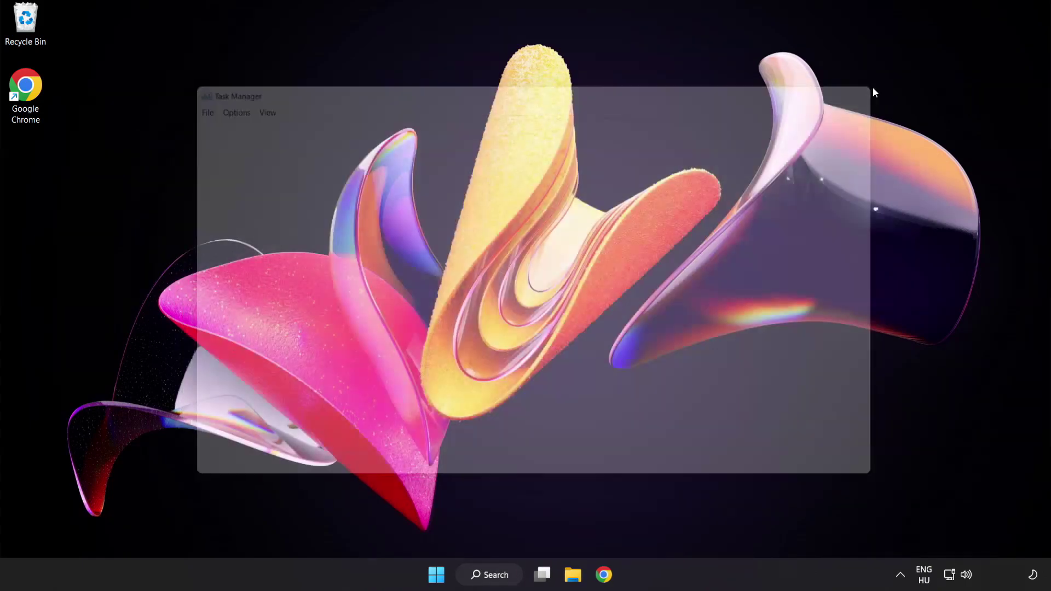
{"action": "left_click", "coordinate": [499, 577]}
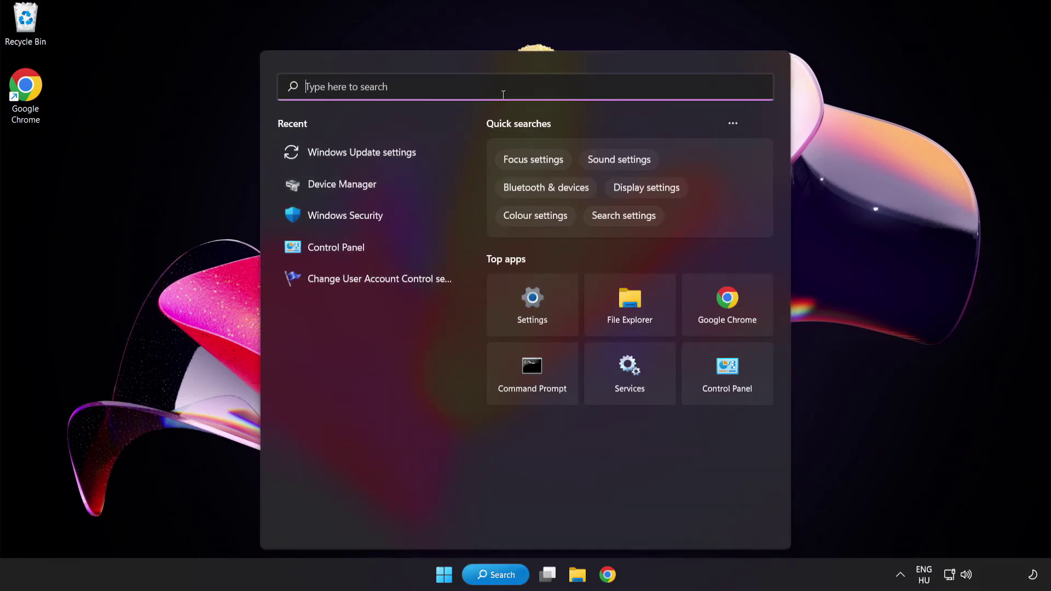
{"action": "type", "text": "cmd"}
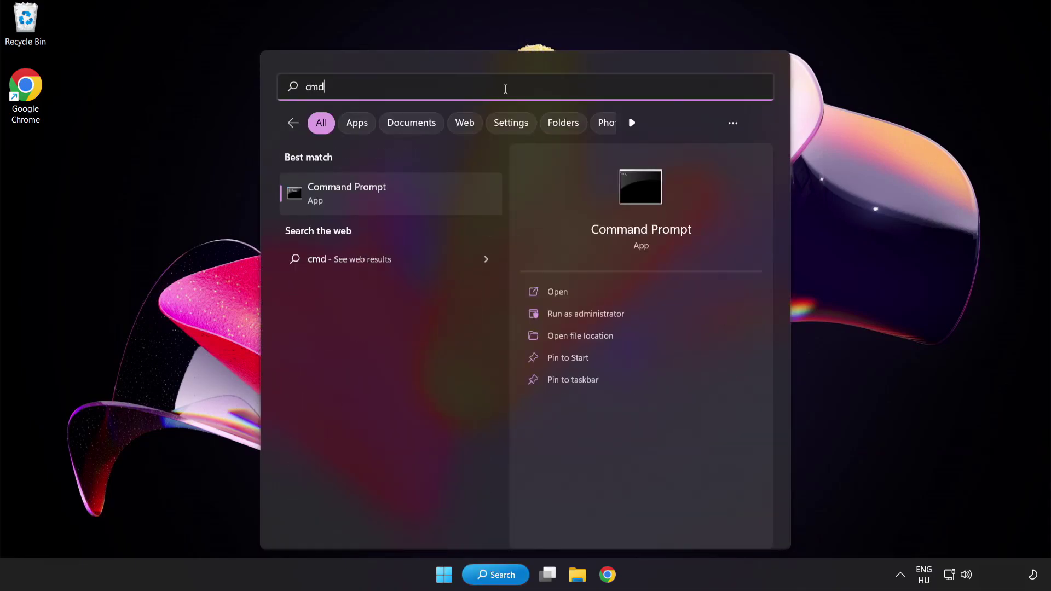
{"action": "right_click", "coordinate": [393, 202]}
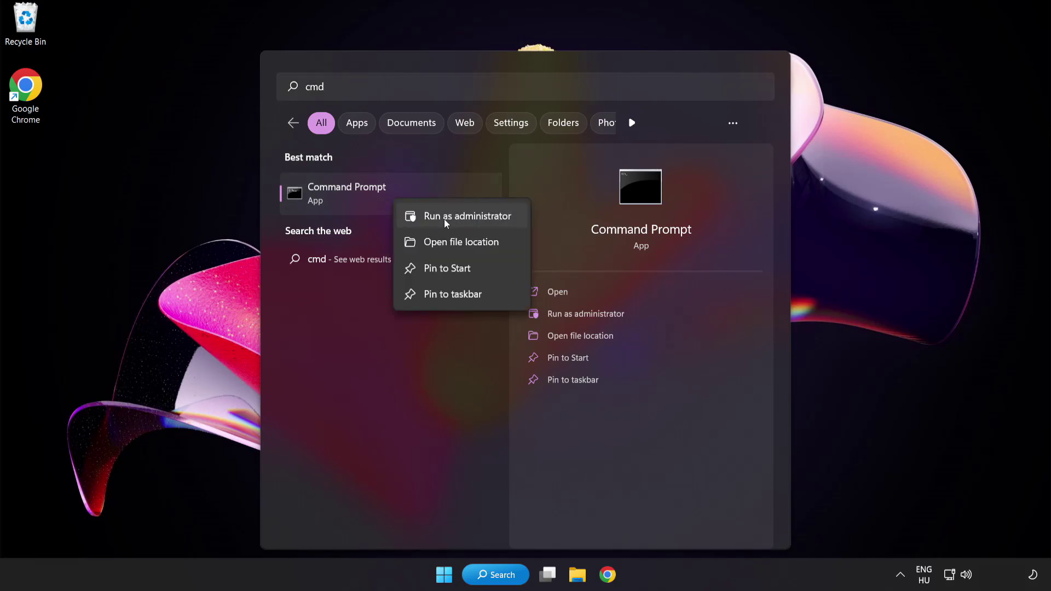
{"action": "left_click", "coordinate": [442, 219]}
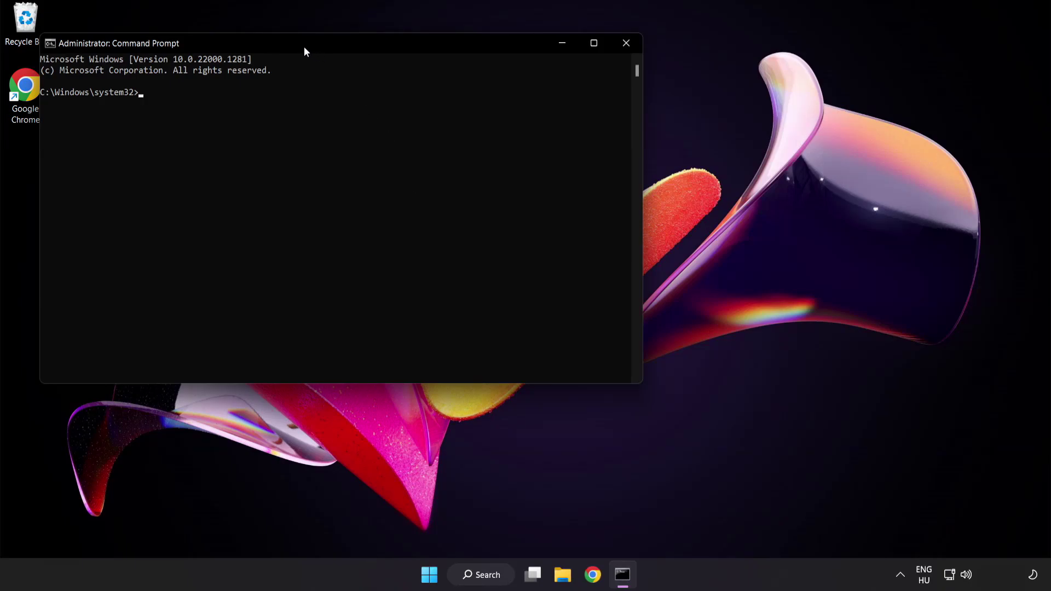
{"action": "left_click_drag", "start_coordinate": [299, 43], "coordinate": [456, 102]}
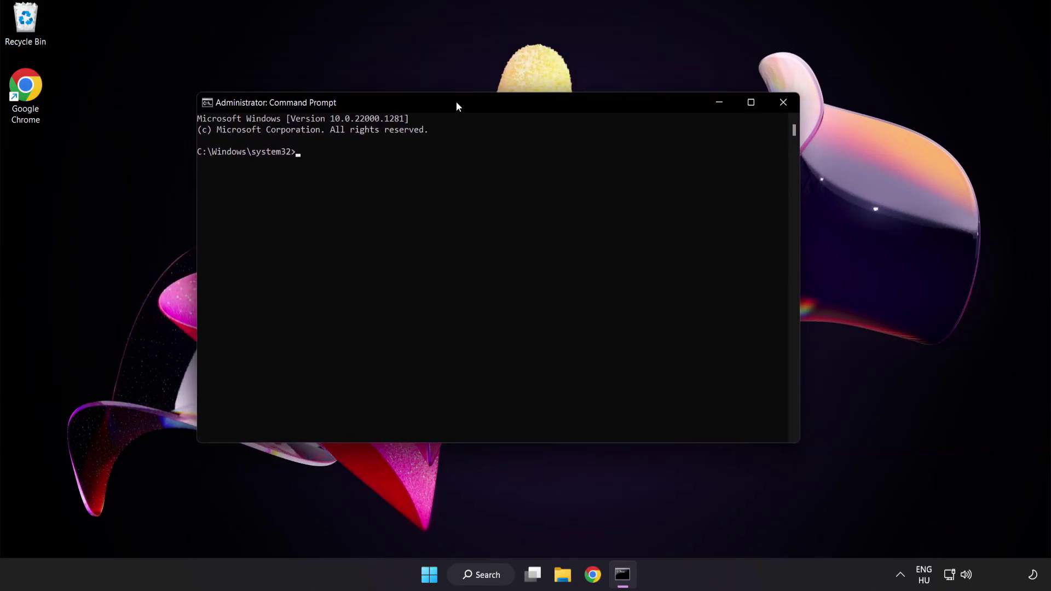
- Run sfc /scannow, which finds no integrity violations, then close Command Prompt
{"action": "type", "text": "sfc"}
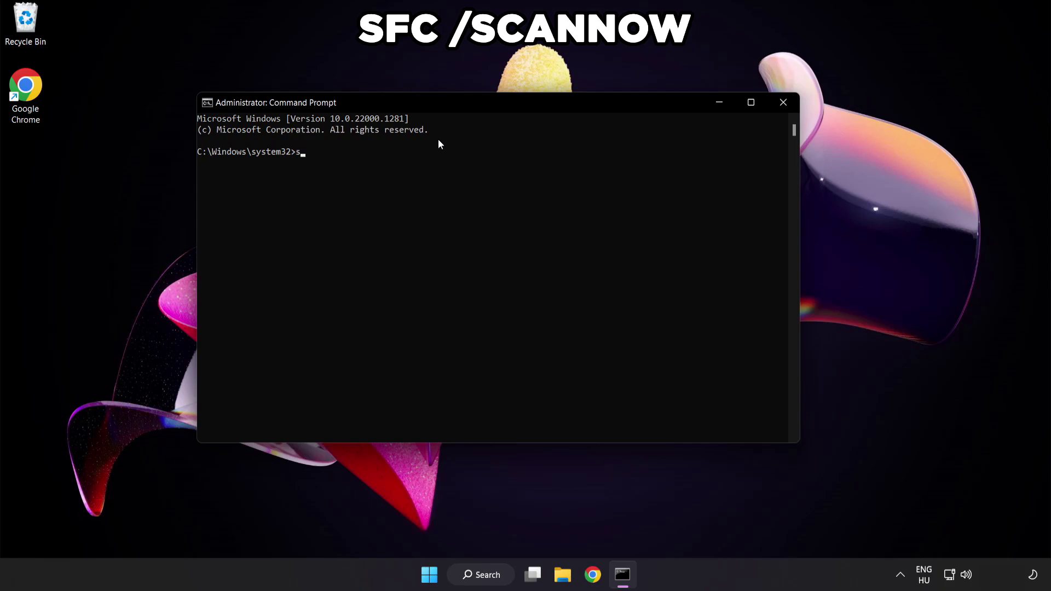
{"action": "type", "text": " /scannow"}
{"action": "key", "text": "Return"}
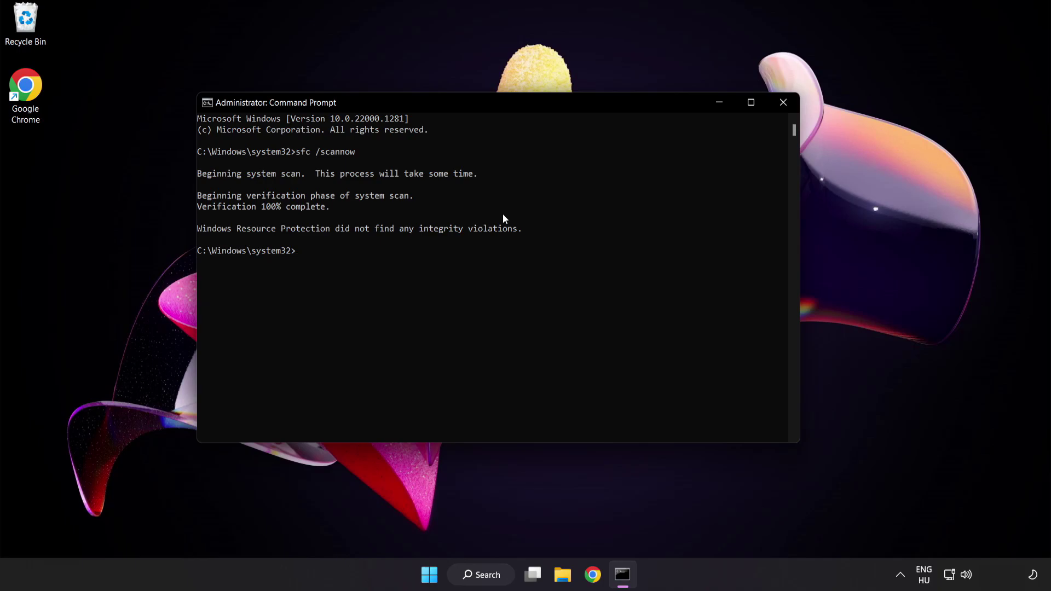
{"action": "left_click", "coordinate": [778, 104]}
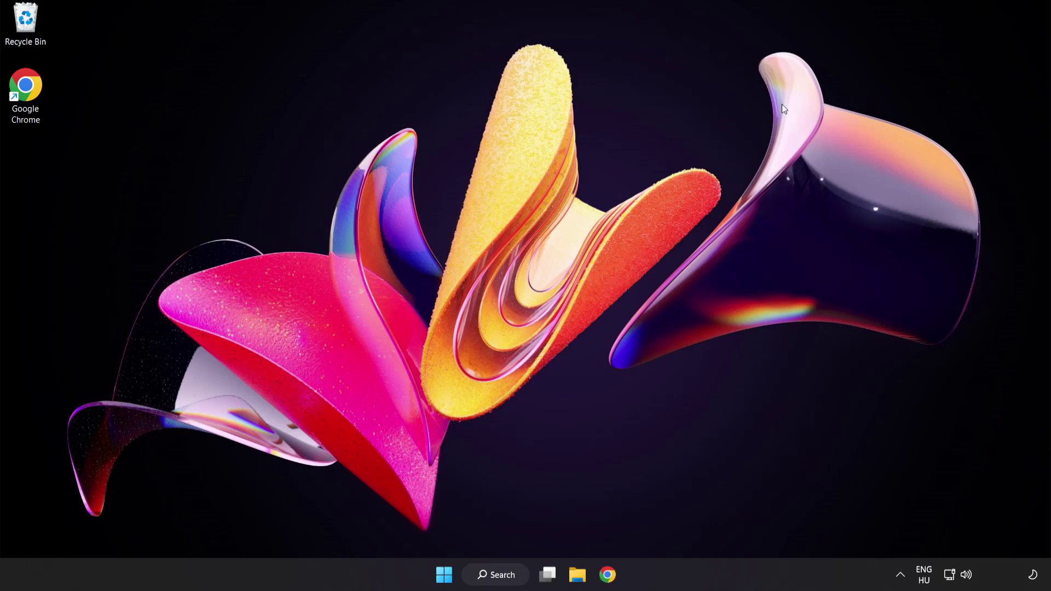
{"action": "left_click", "coordinate": [444, 574]}
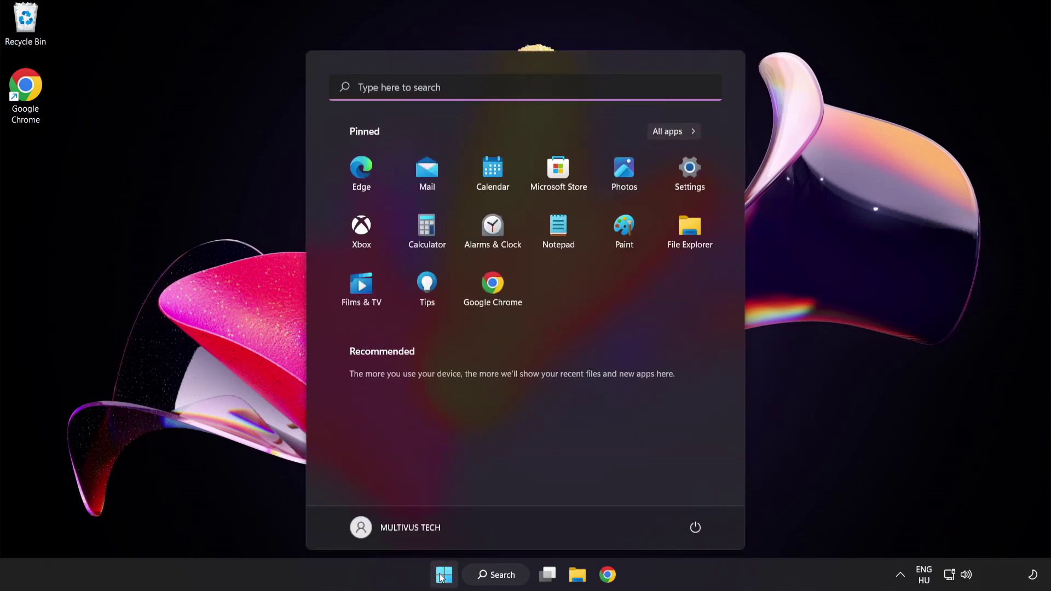